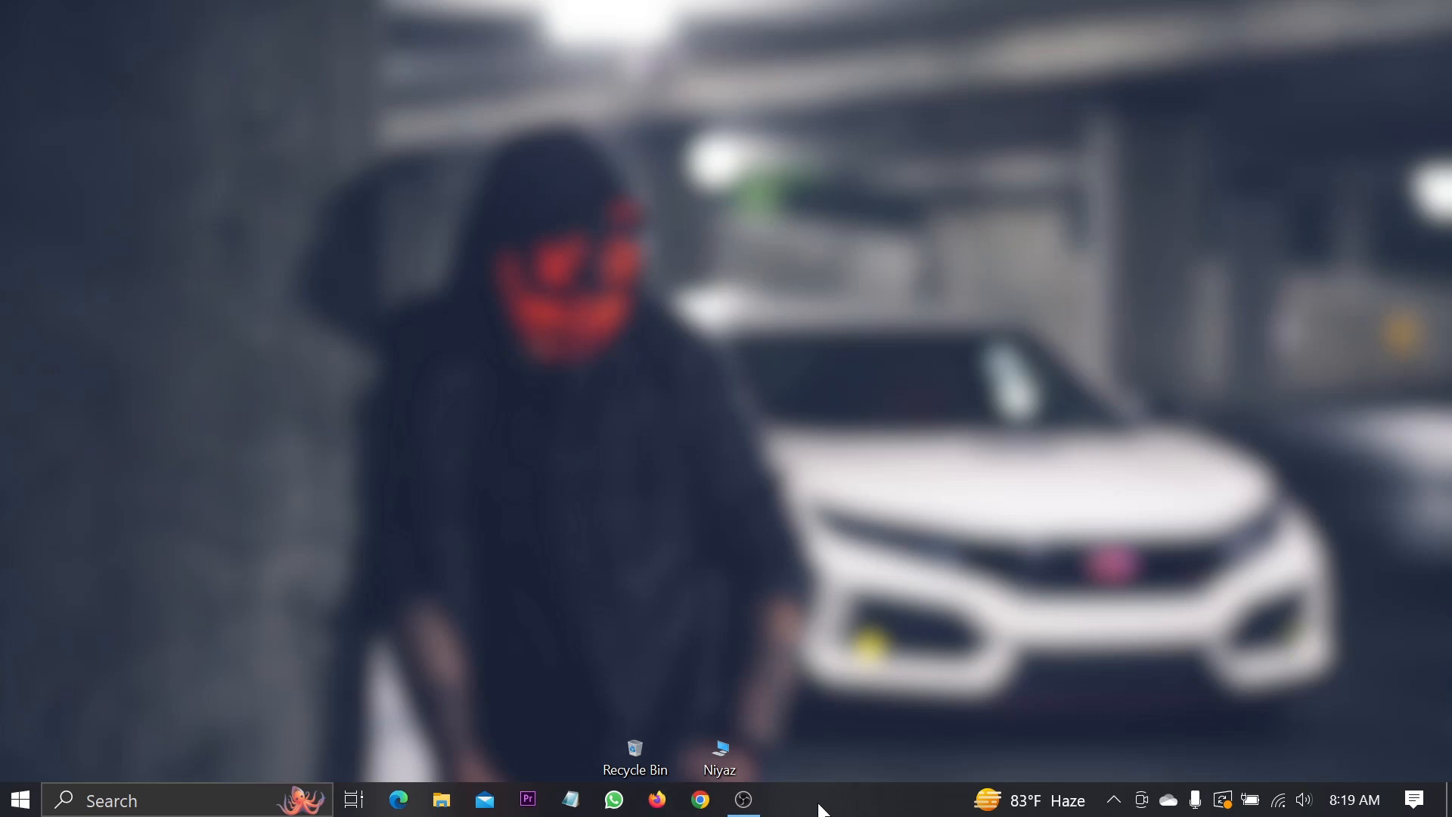
# - Open Chrome in a maximized window and search for "download windows 10"
pyautogui.click(710, 804)
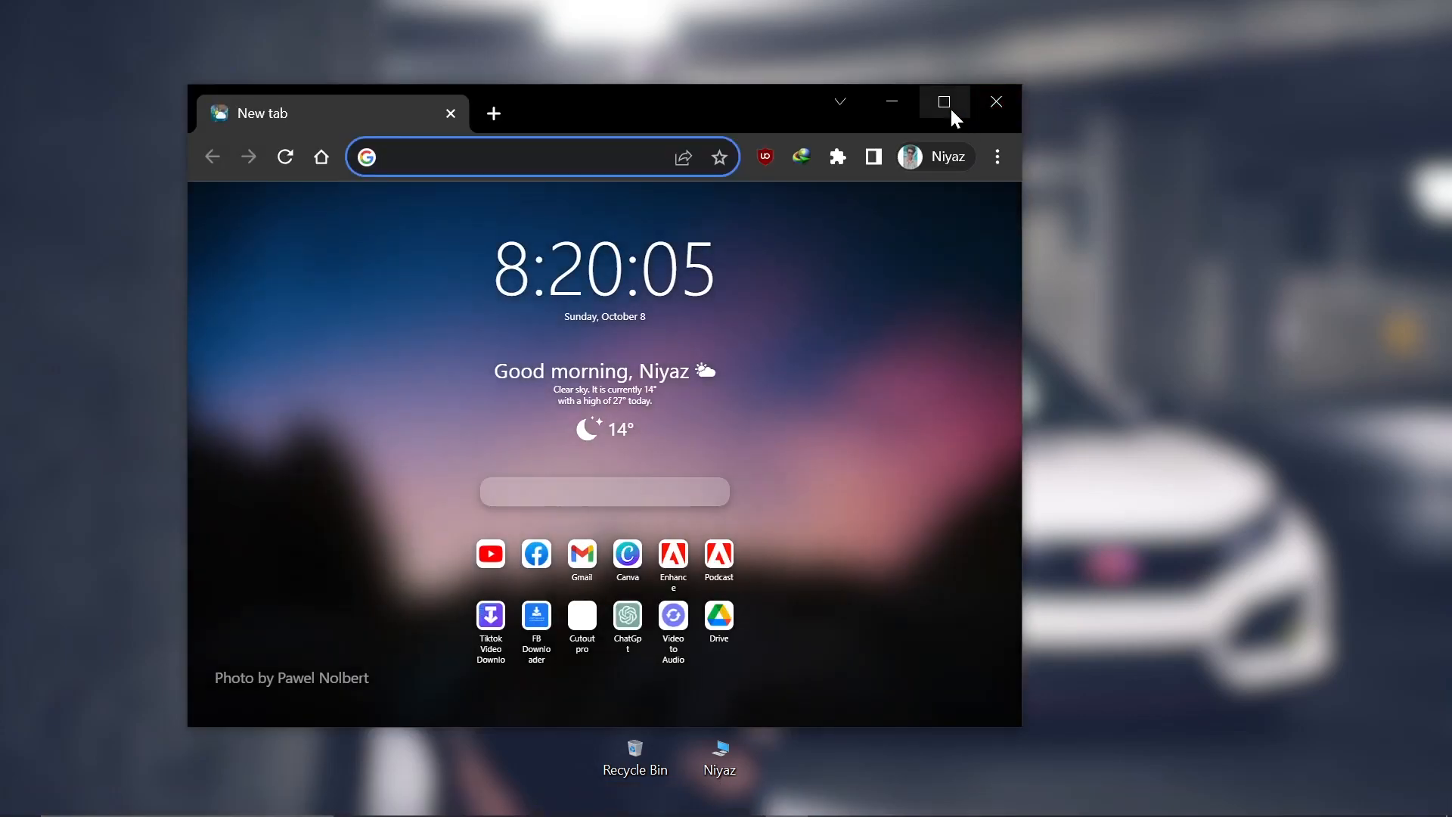
pyautogui.click(944, 101)
pyautogui.click(646, 500)
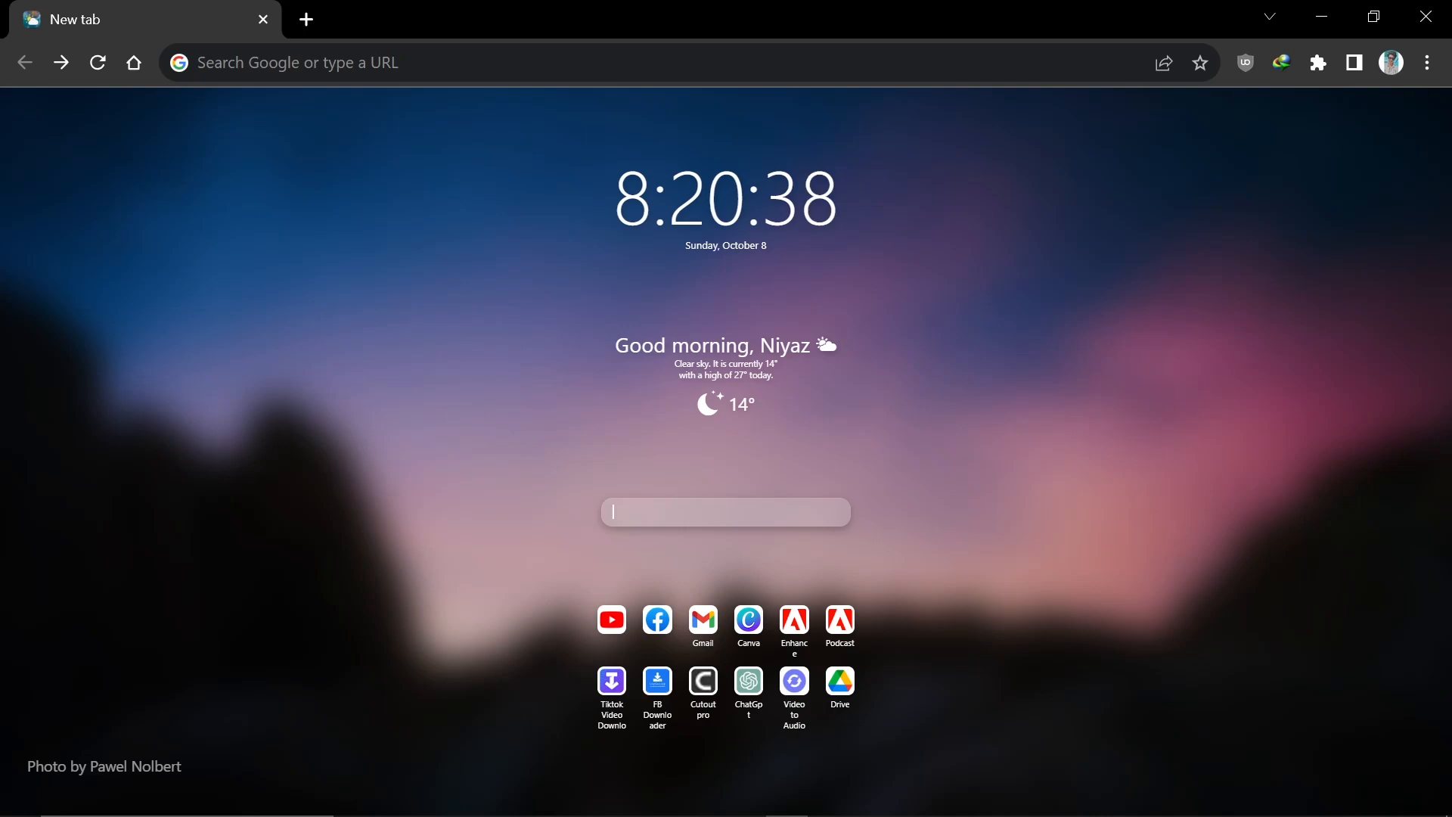
pyautogui.write('downloas')
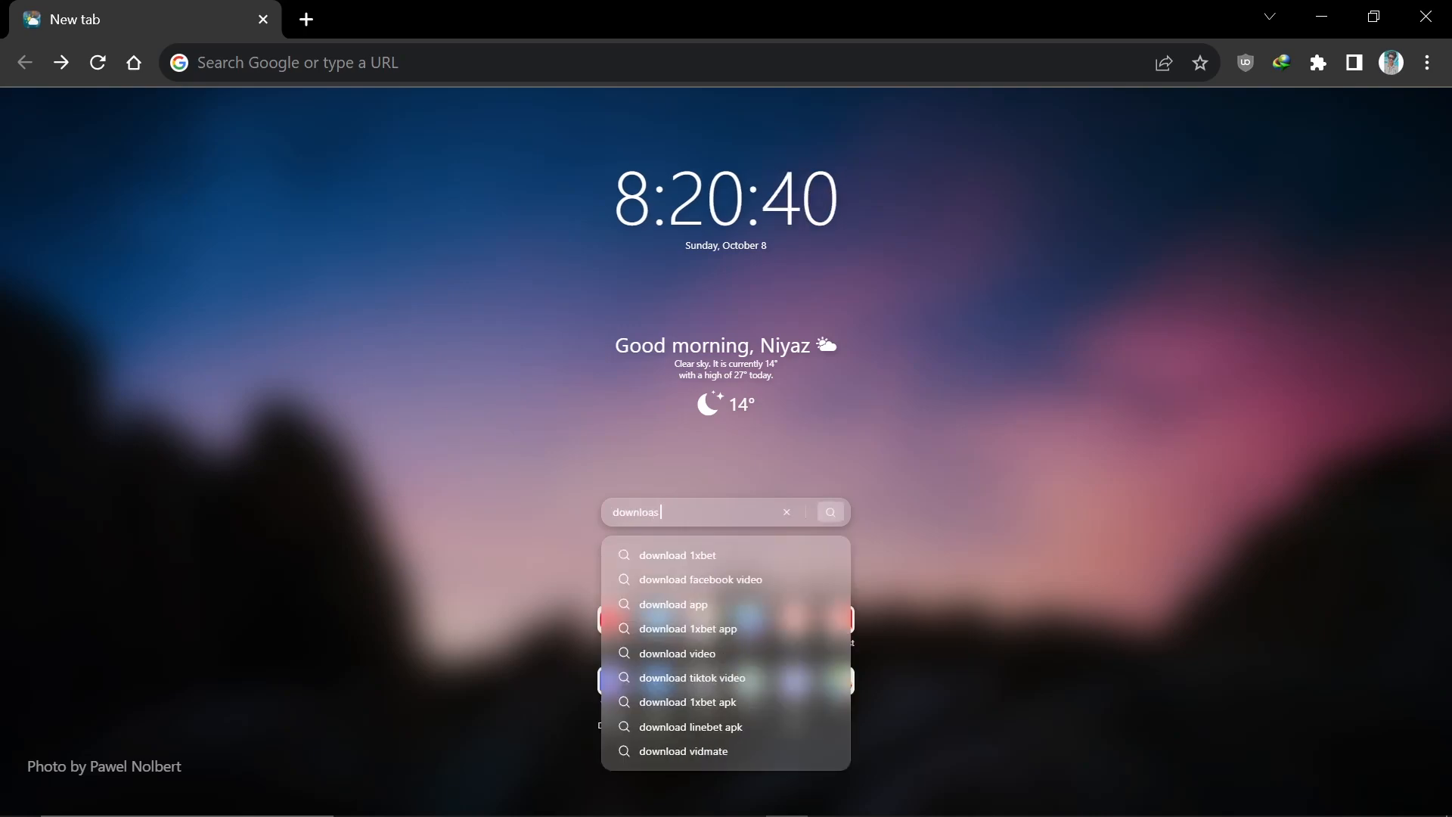
pyautogui.press('BackSpace')
pyautogui.write('d windows ')
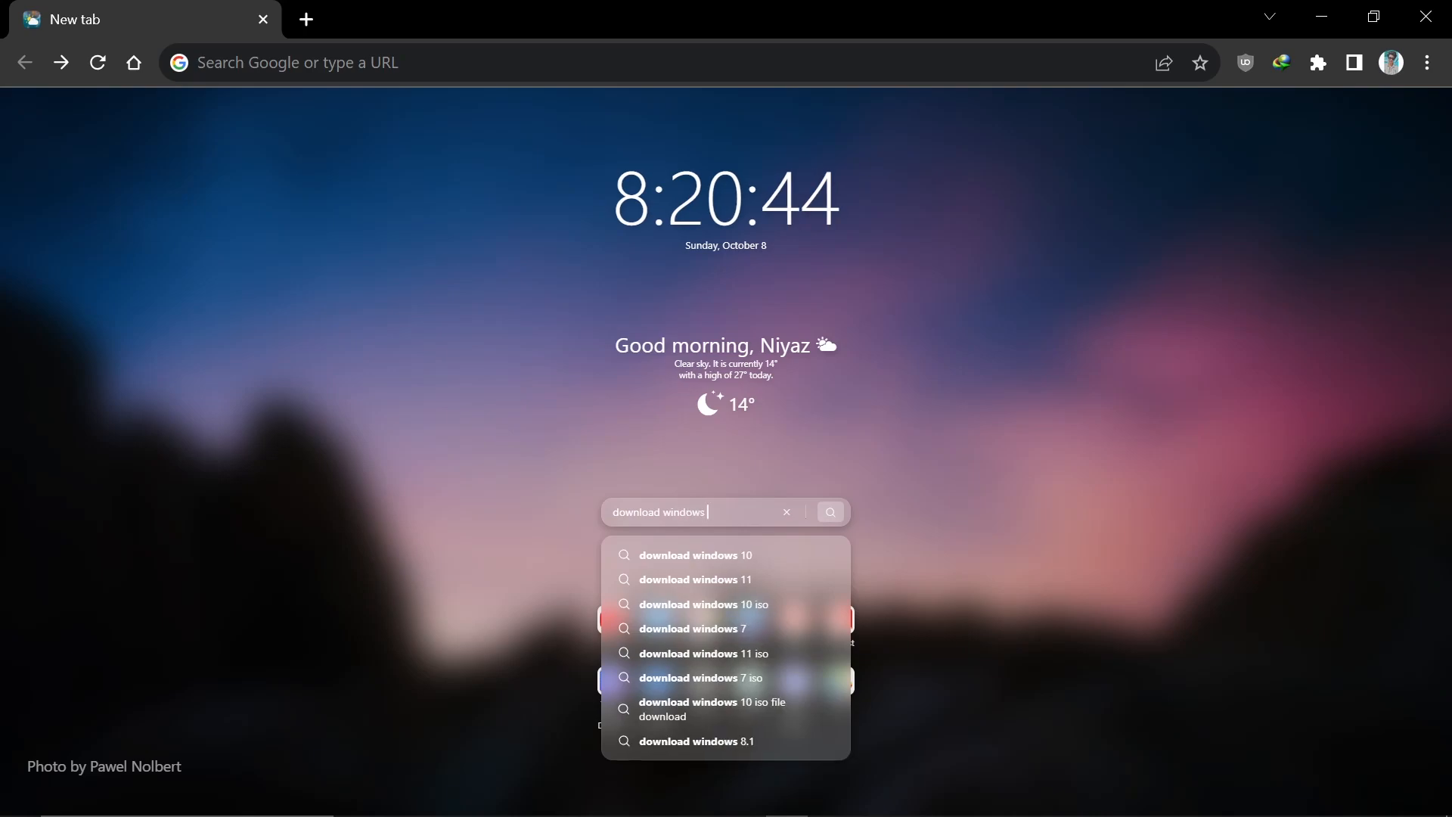
pyautogui.write('10')
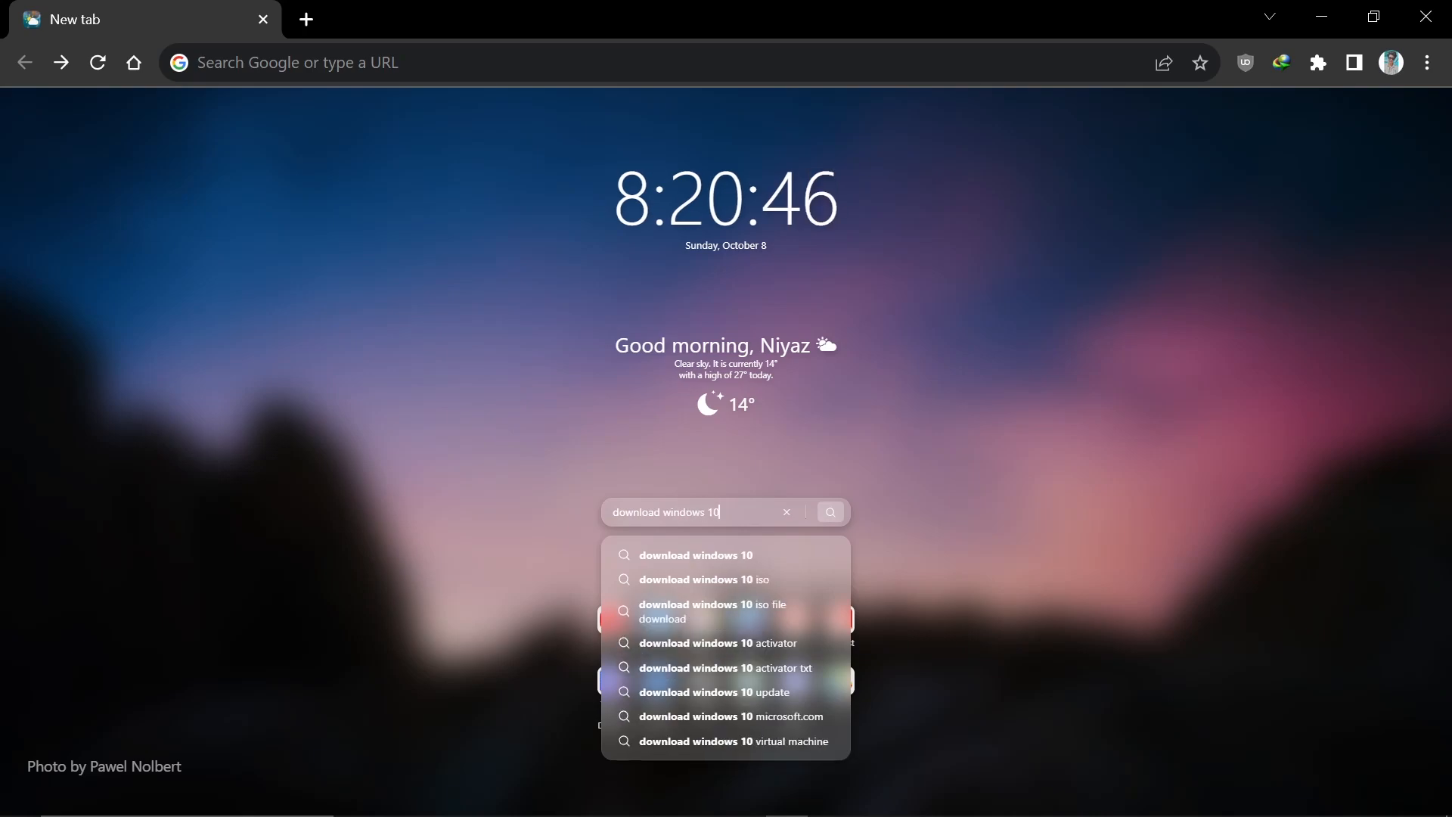
pyautogui.press('Return')
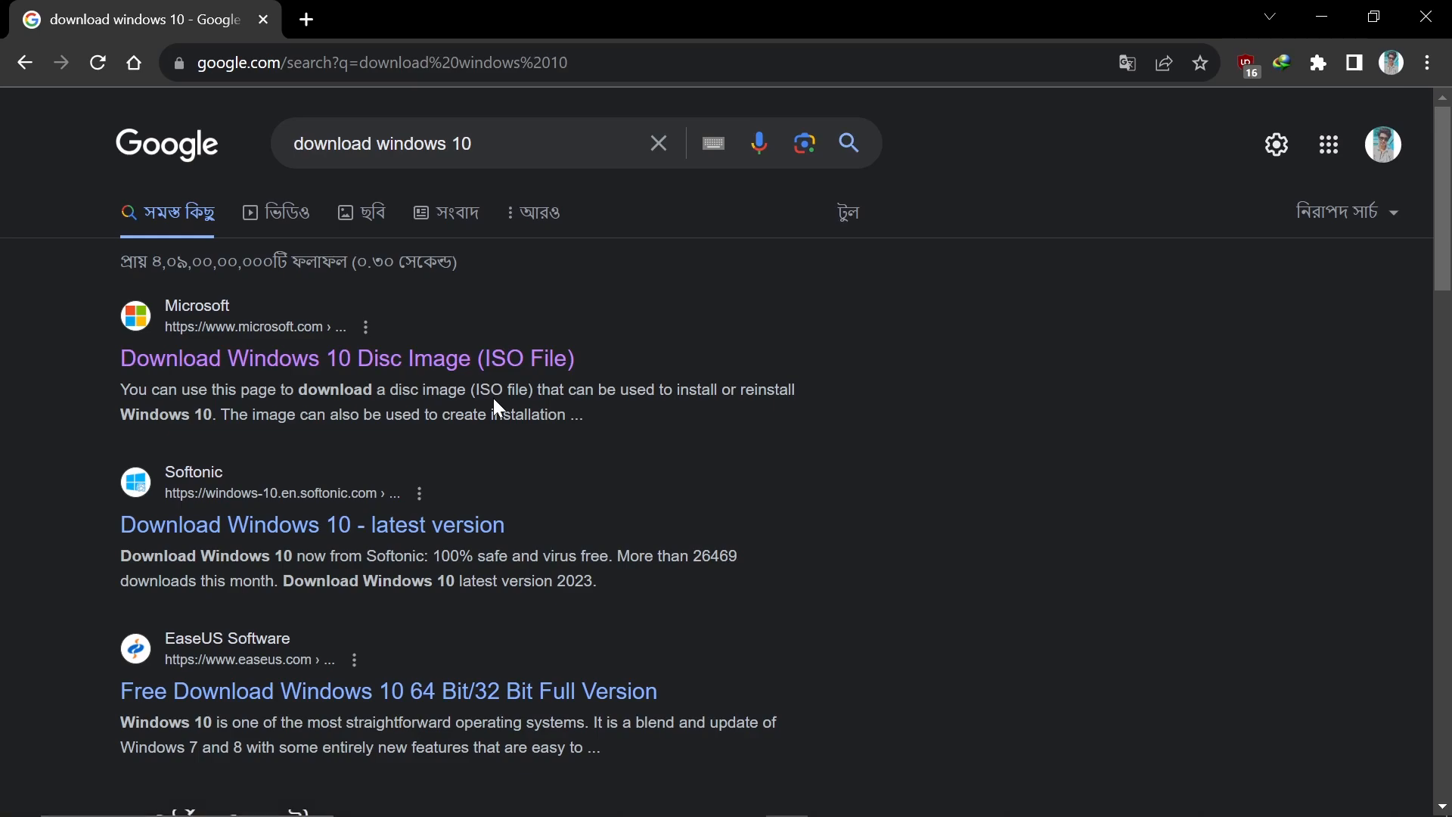
# - Open Microsoft's "Download Windows 10 Disc Image (ISO File)" page from the search results
pyautogui.click(435, 372)
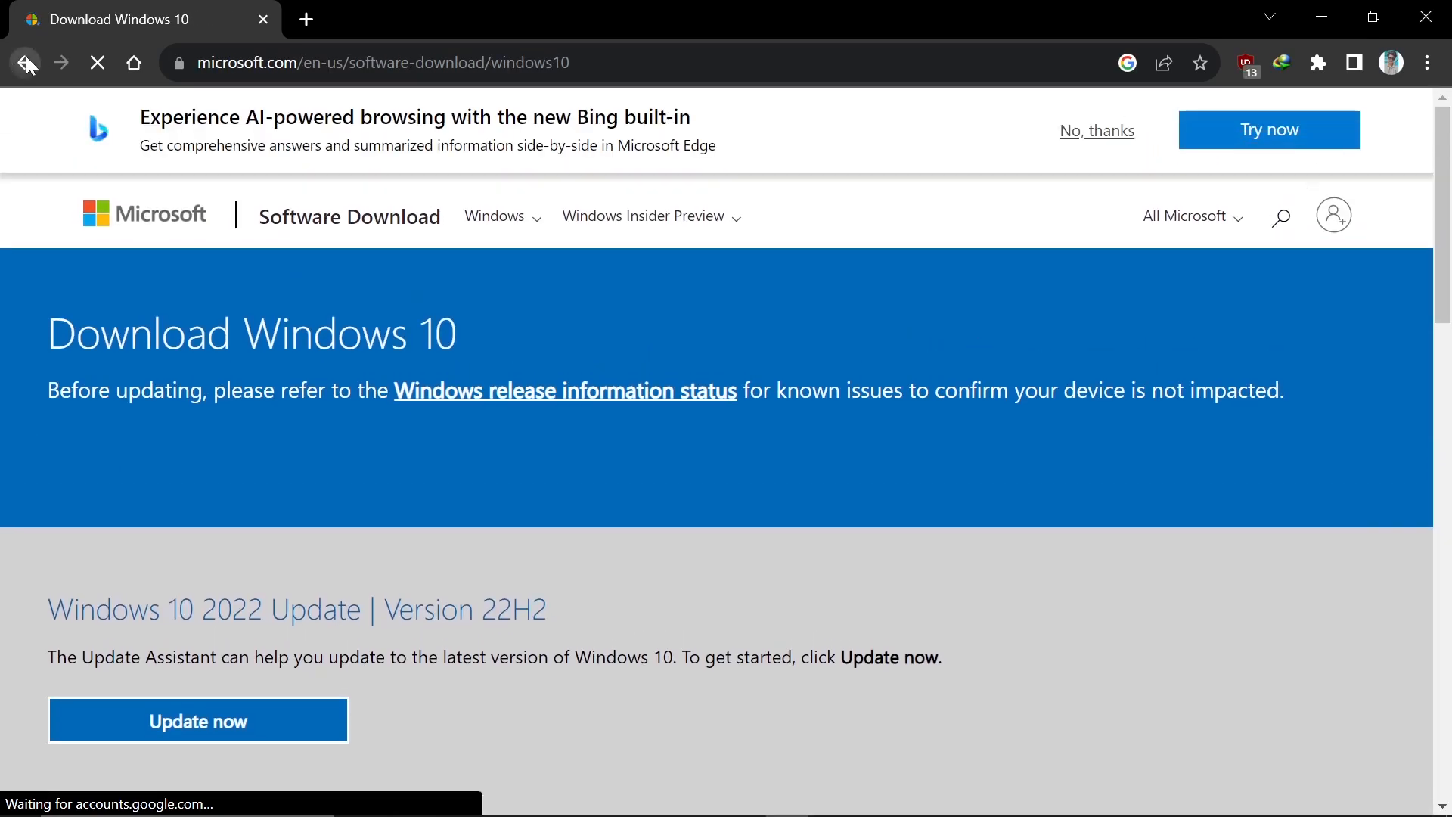
pyautogui.click(27, 60)
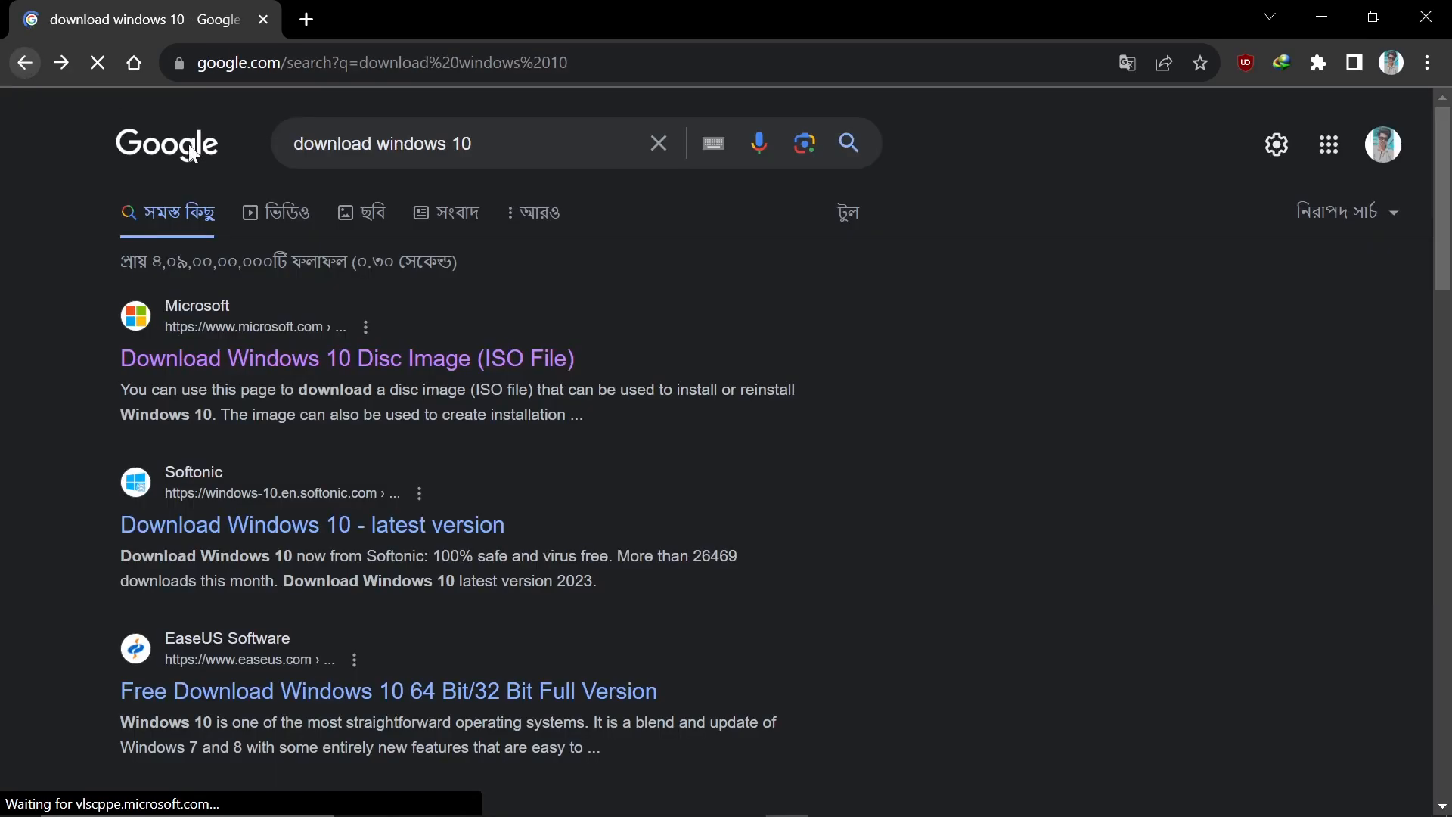
pyautogui.click(262, 370)
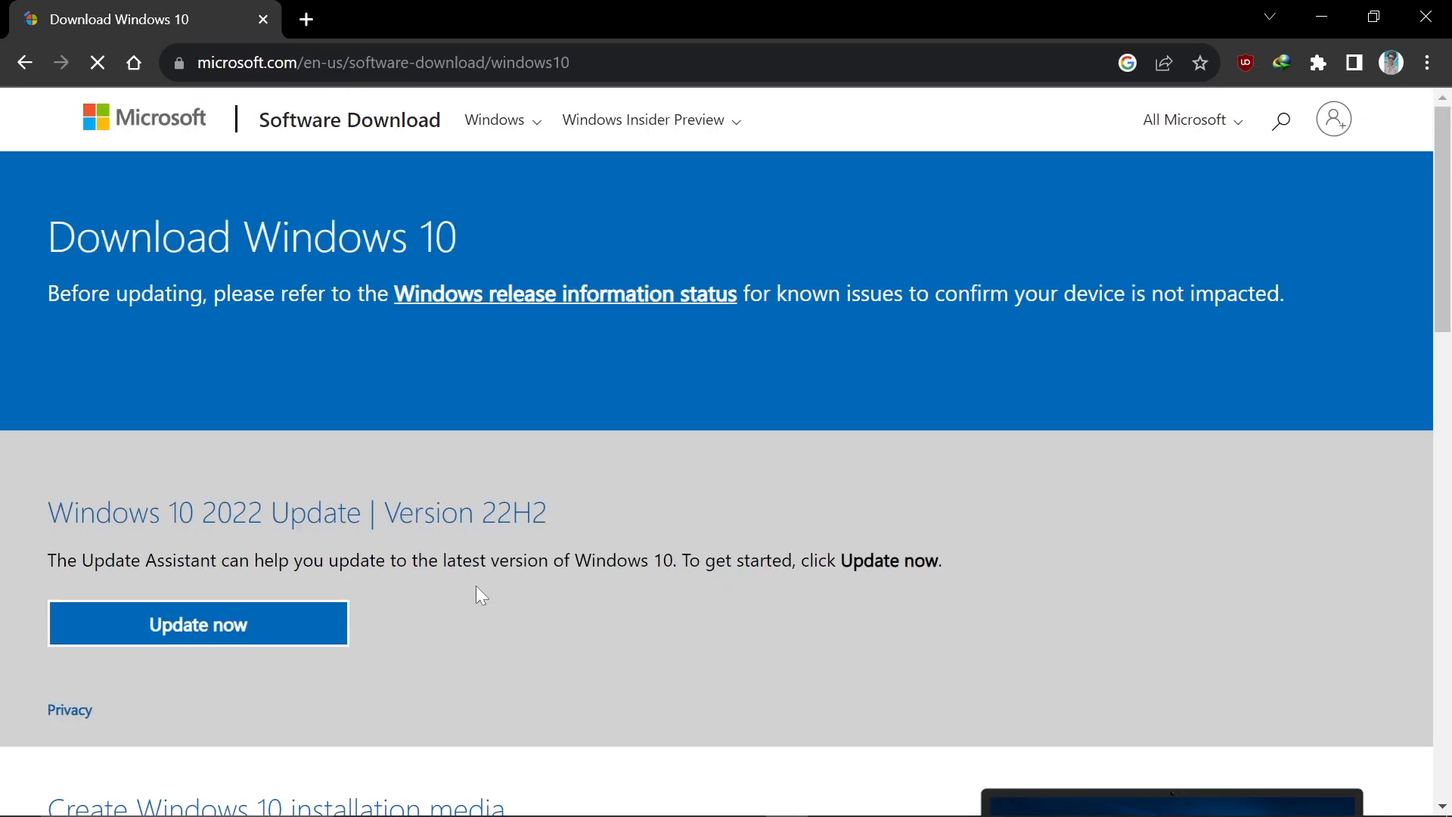
# - Download the Windows 10 media creation tool, adding the duplicate with a numbered file name
pyautogui.scroll(-6, 420, 592)
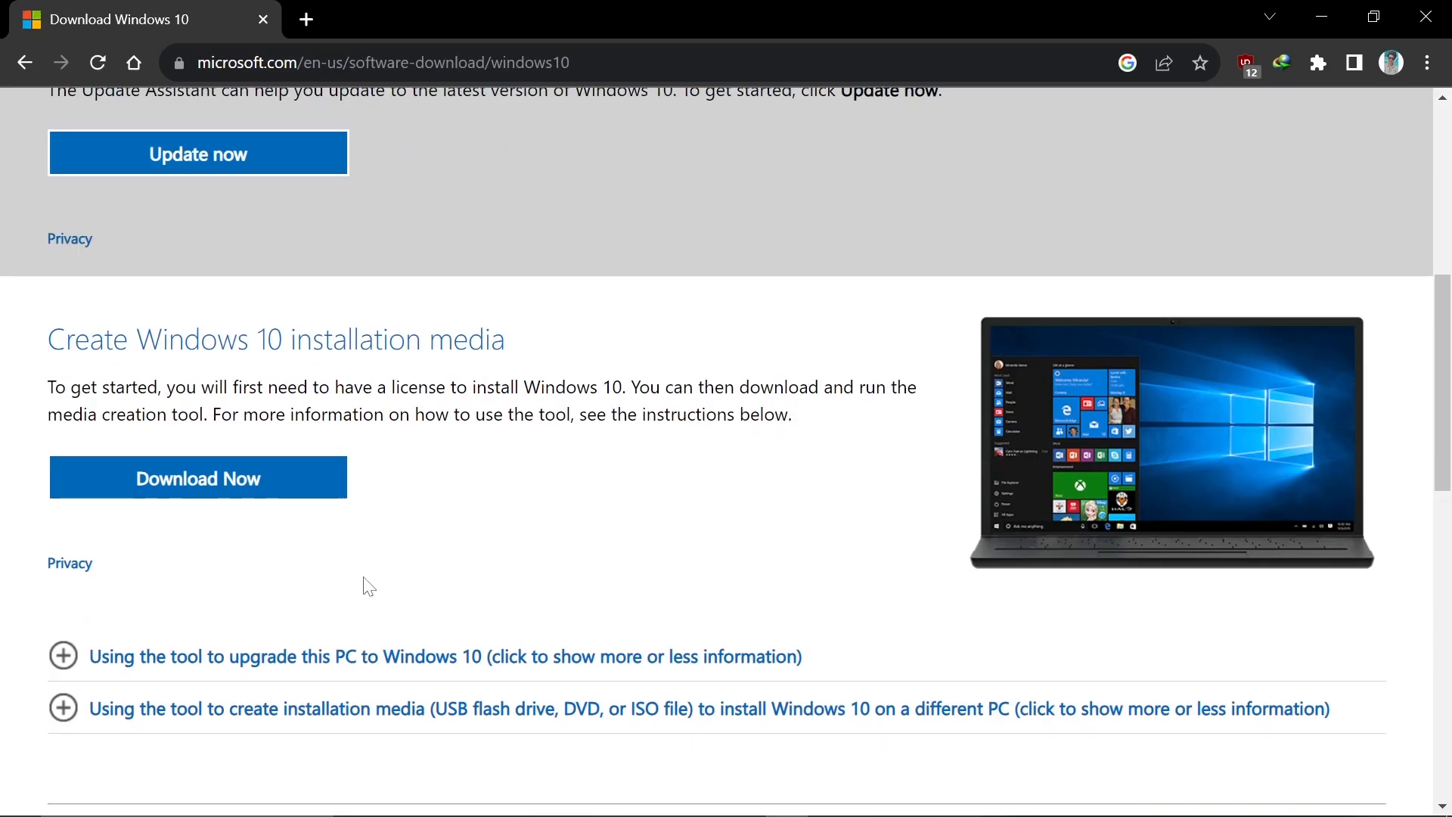
pyautogui.click(242, 487)
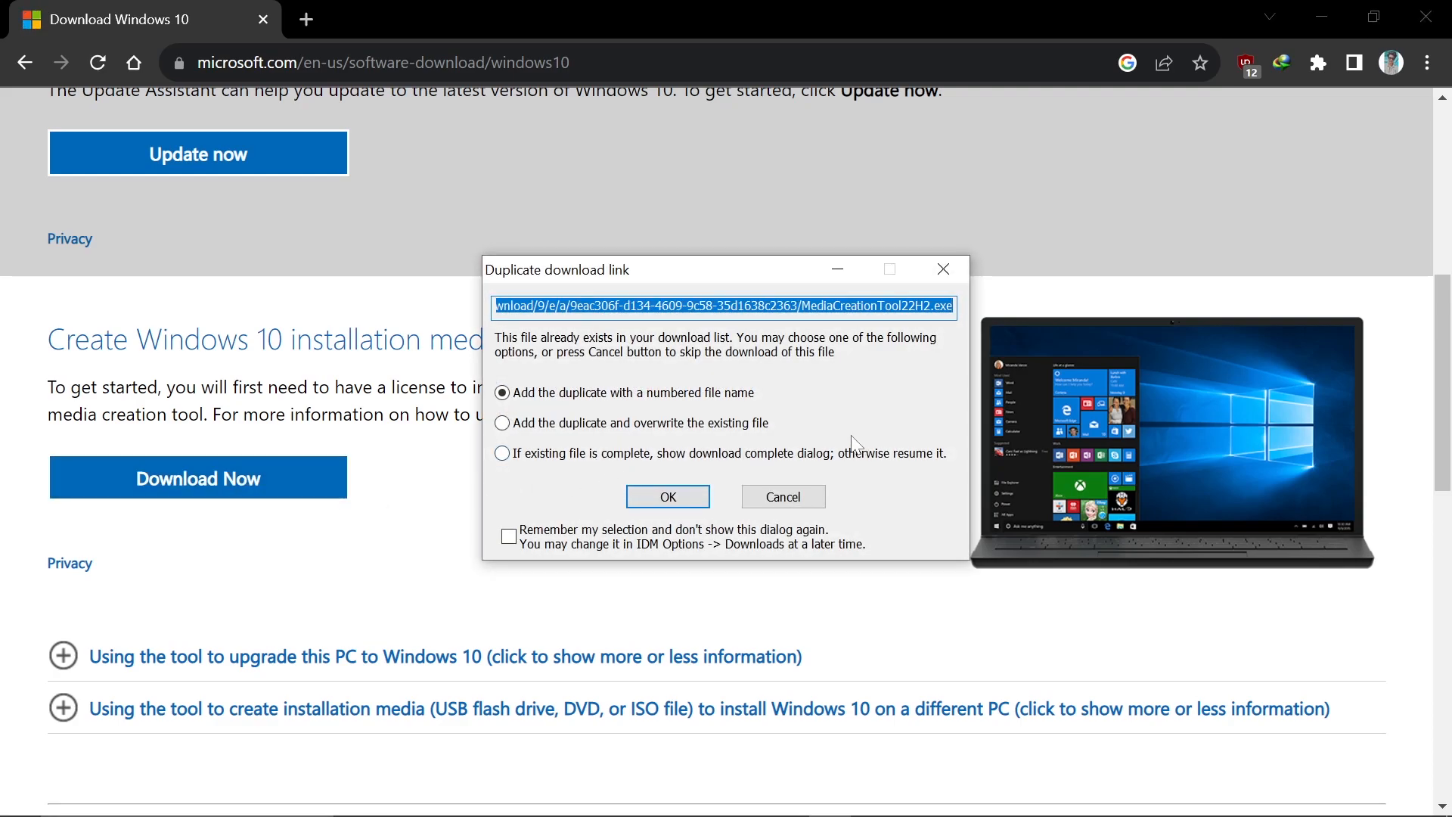
pyautogui.click(665, 496)
pyautogui.click(683, 514)
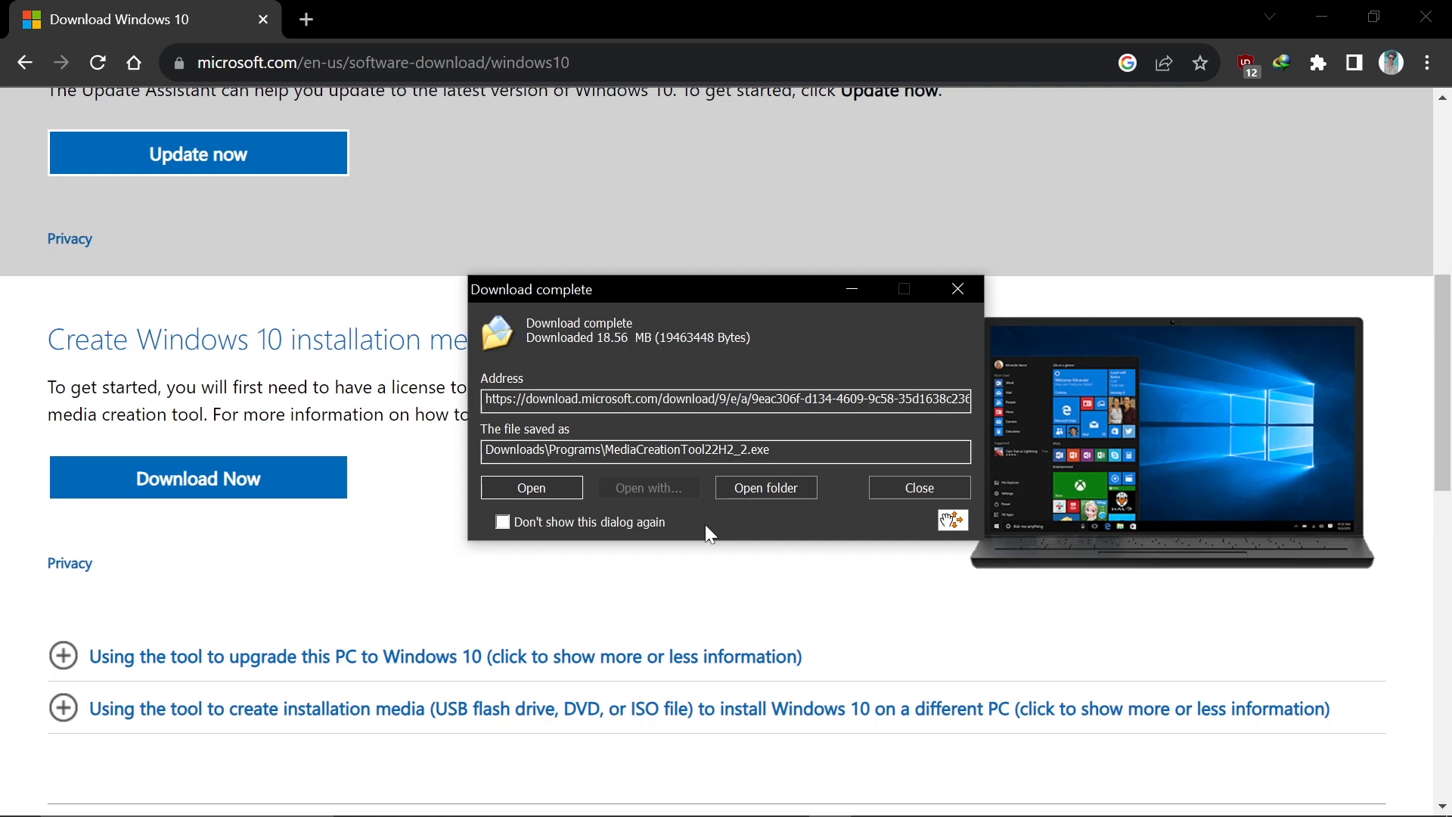
# - Run MediaCreationTool22H2_2.exe from its download folder and accept the license terms
pyautogui.click(764, 488)
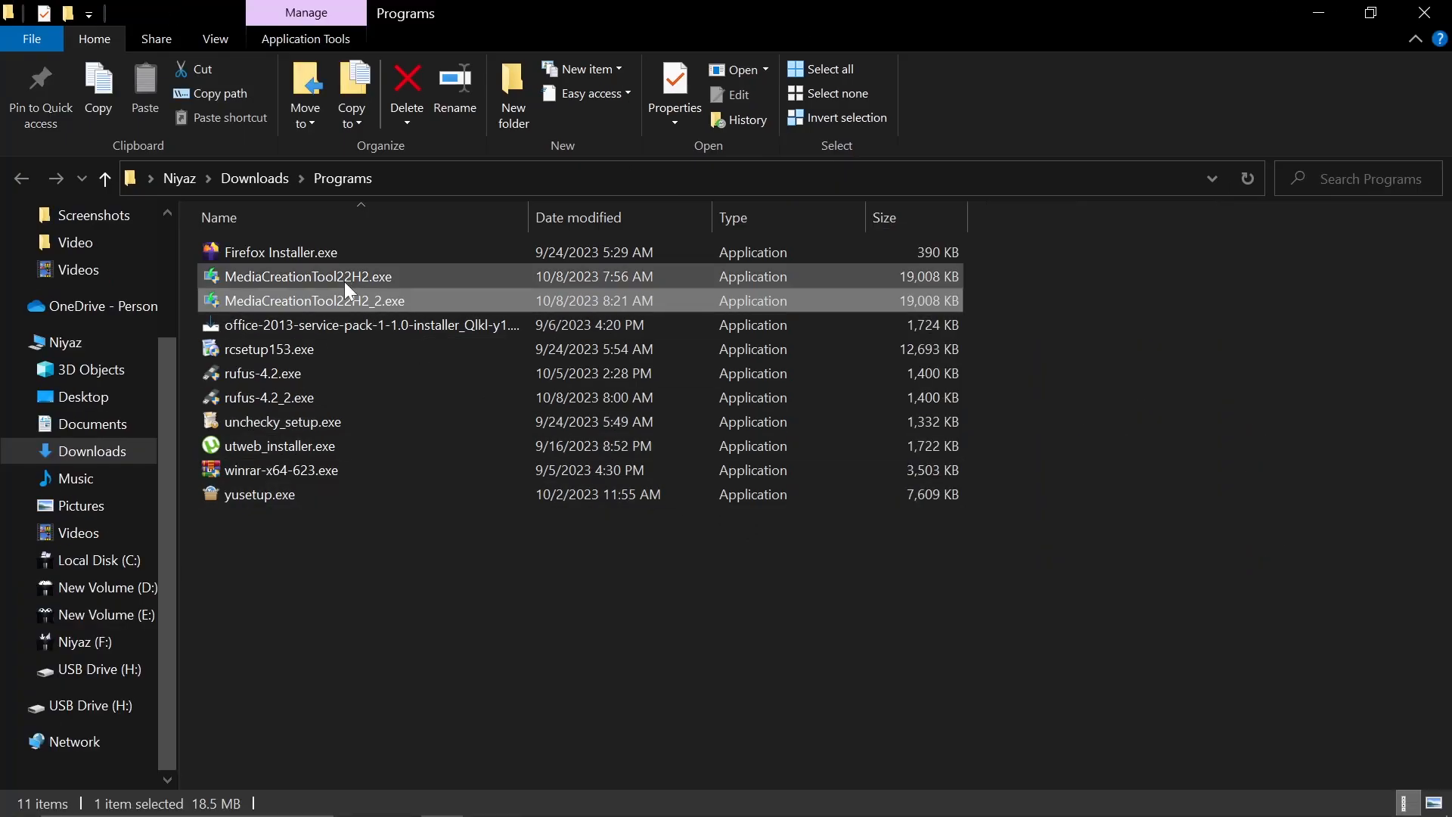
pyautogui.doubleClick(352, 307)
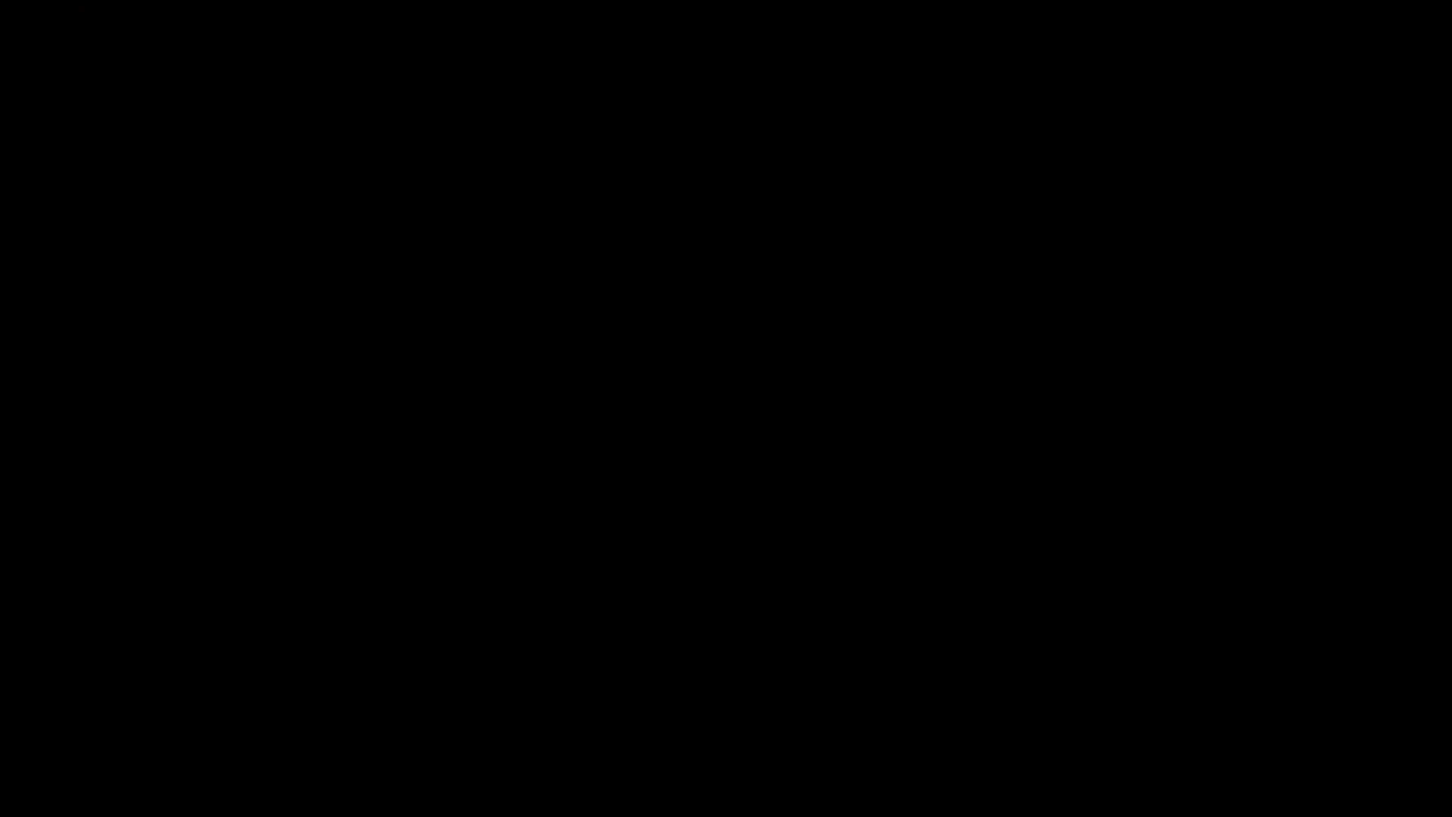
pyautogui.click(580, 539)
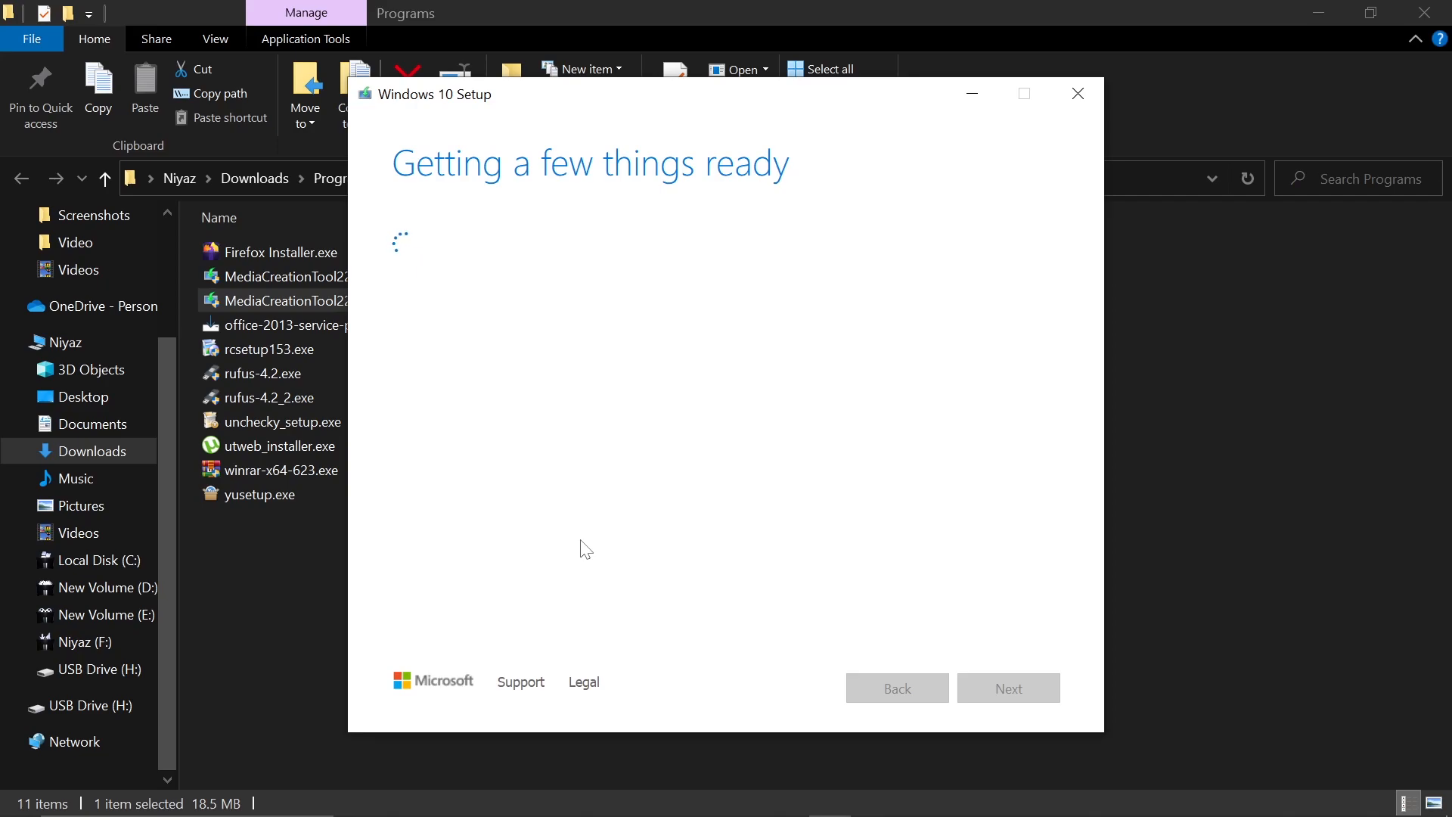
pyautogui.scroll(-5, 1003, 693)
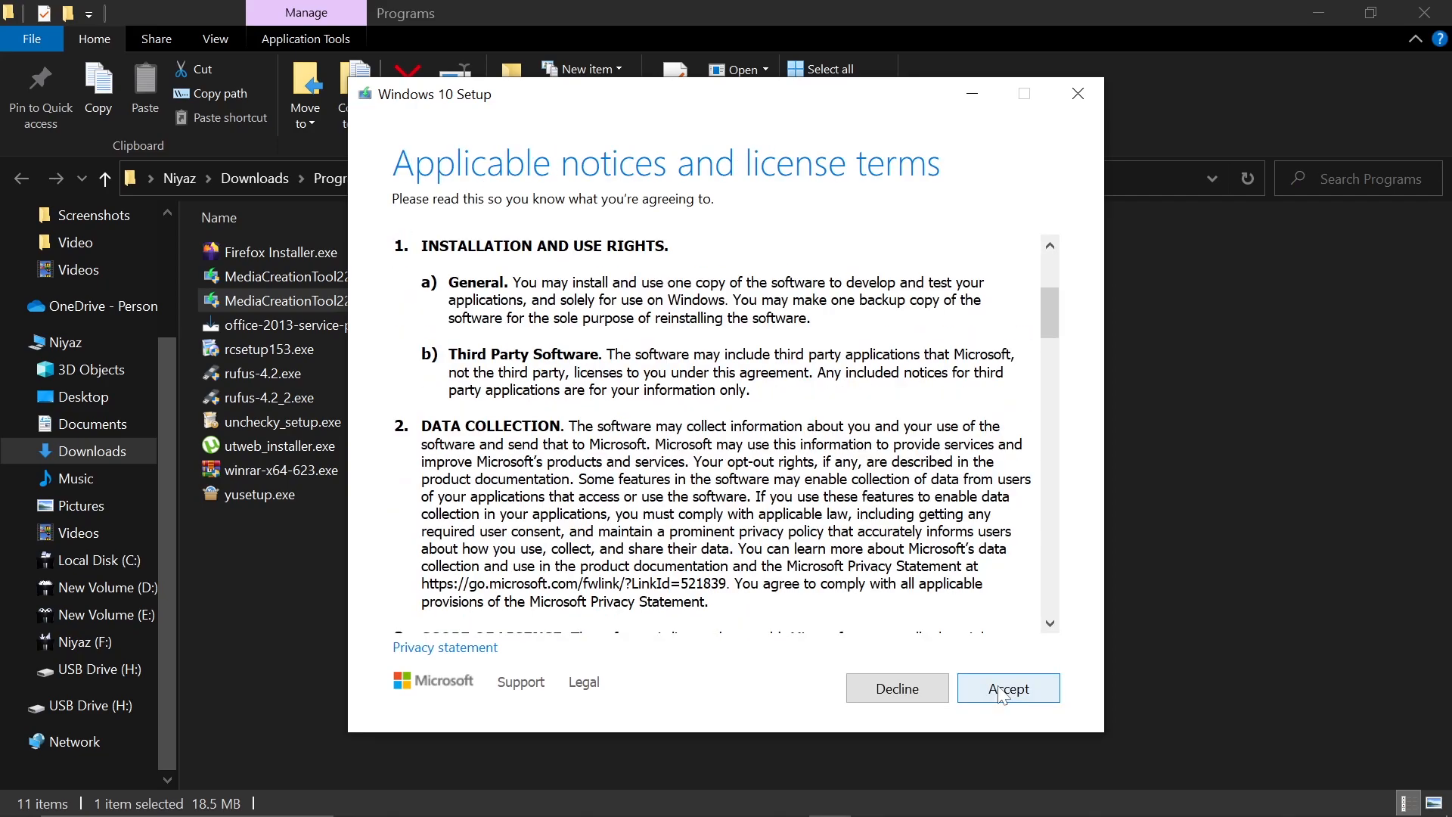
pyautogui.click(1002, 690)
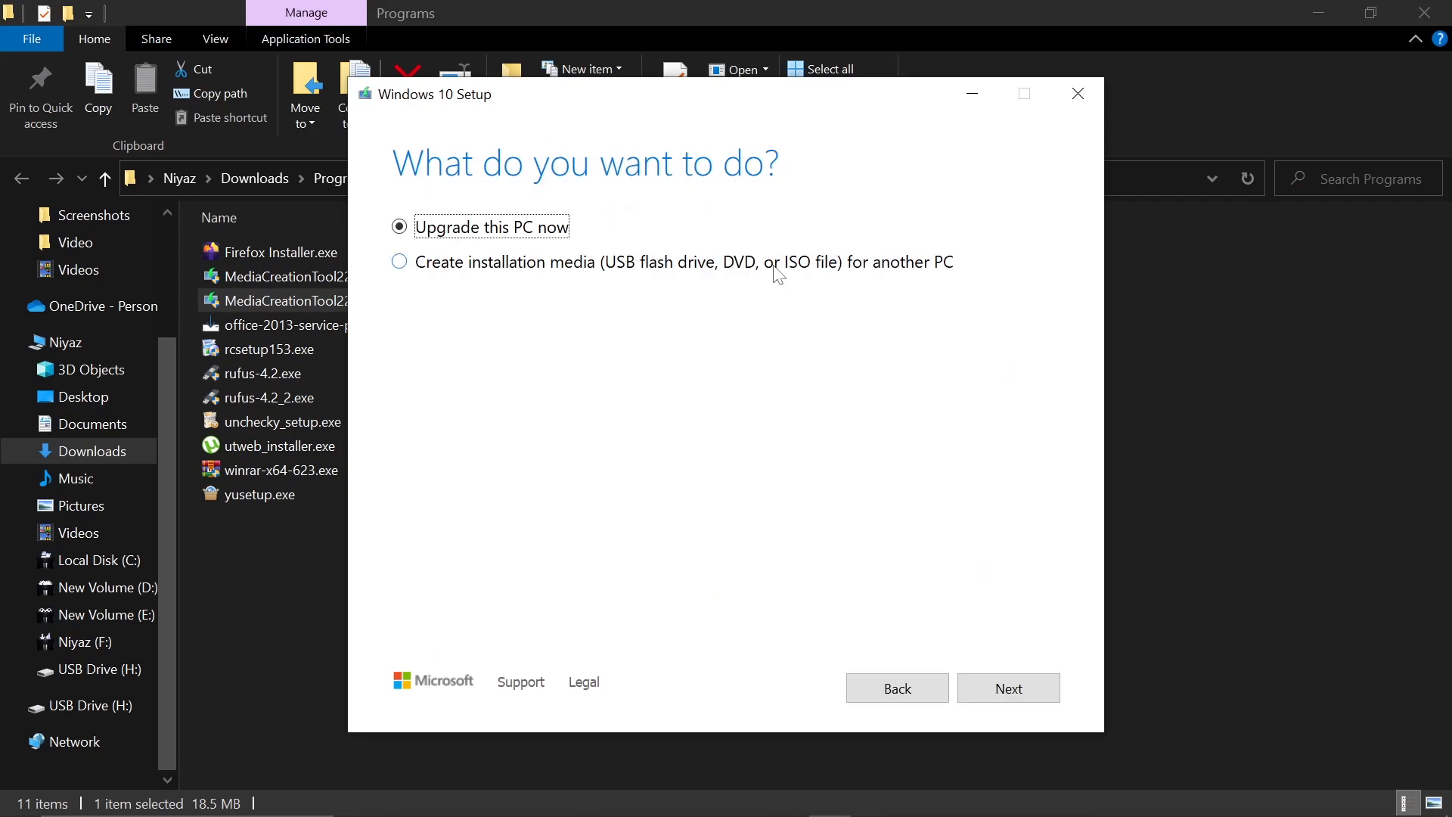
# - Choose to create installation media, disable the recommended options, and keep English (United States), Windows 10 and 64-bit (x64)
pyautogui.click(401, 263)
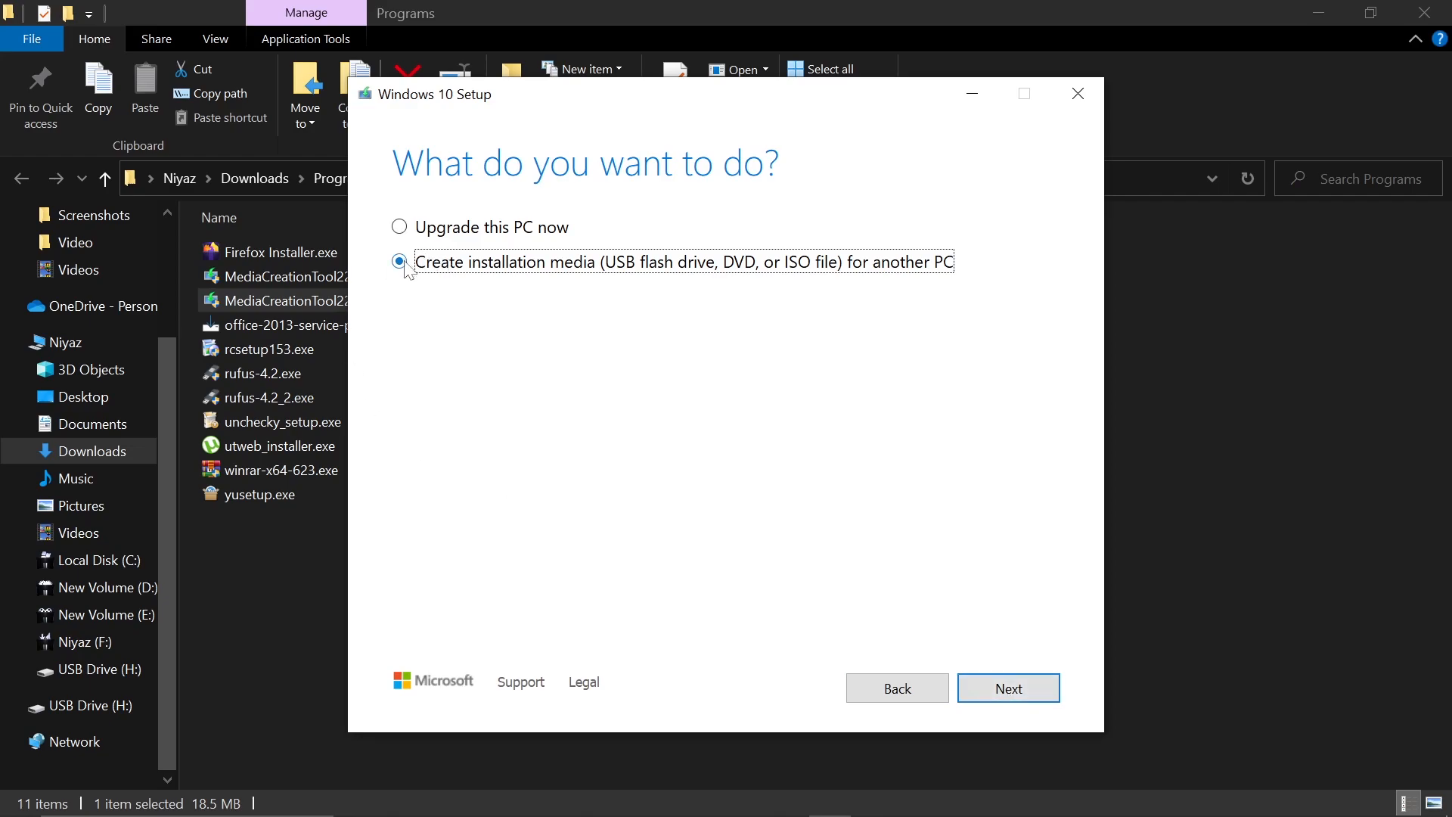
pyautogui.click(1006, 684)
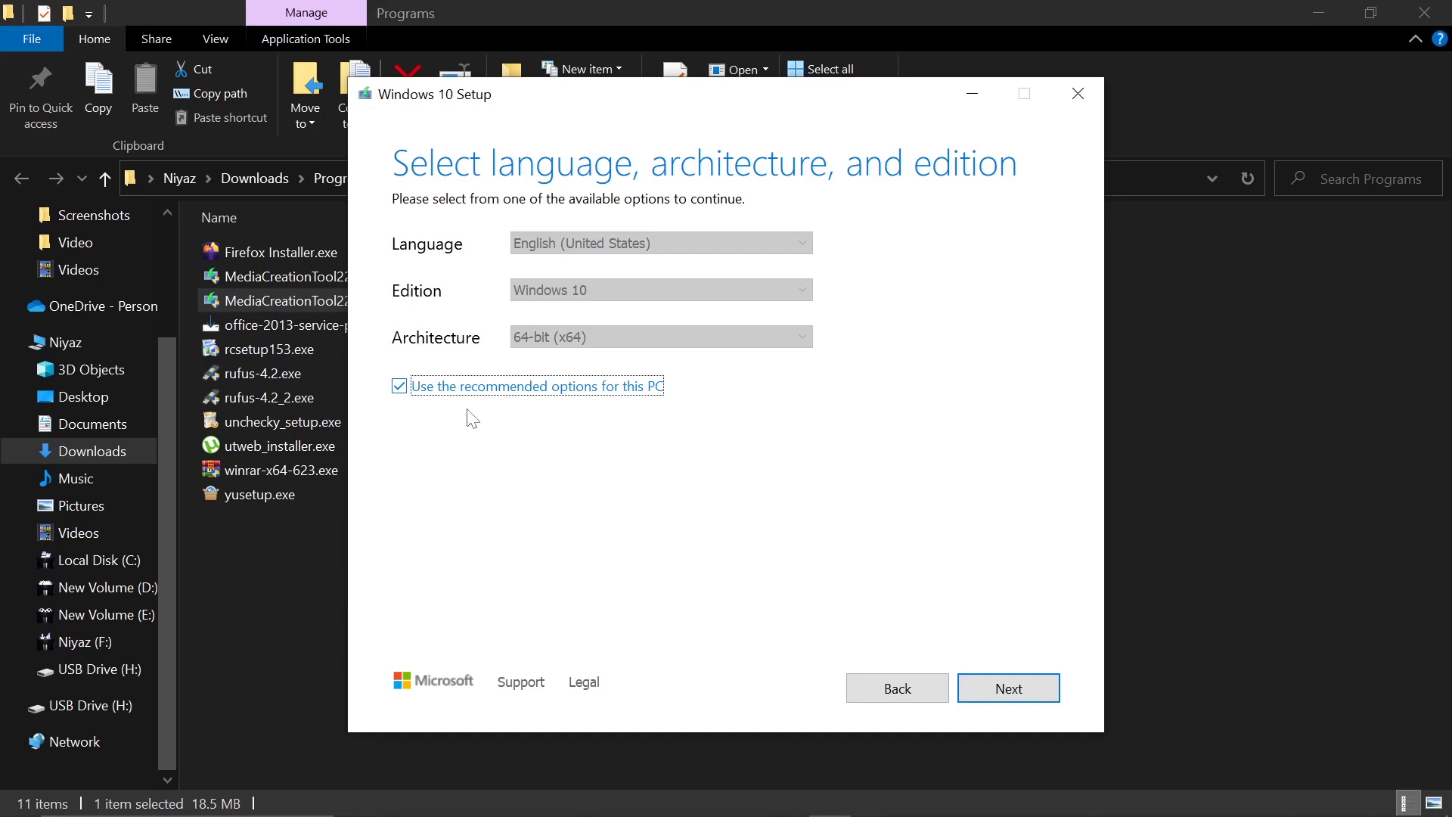
pyautogui.click(399, 387)
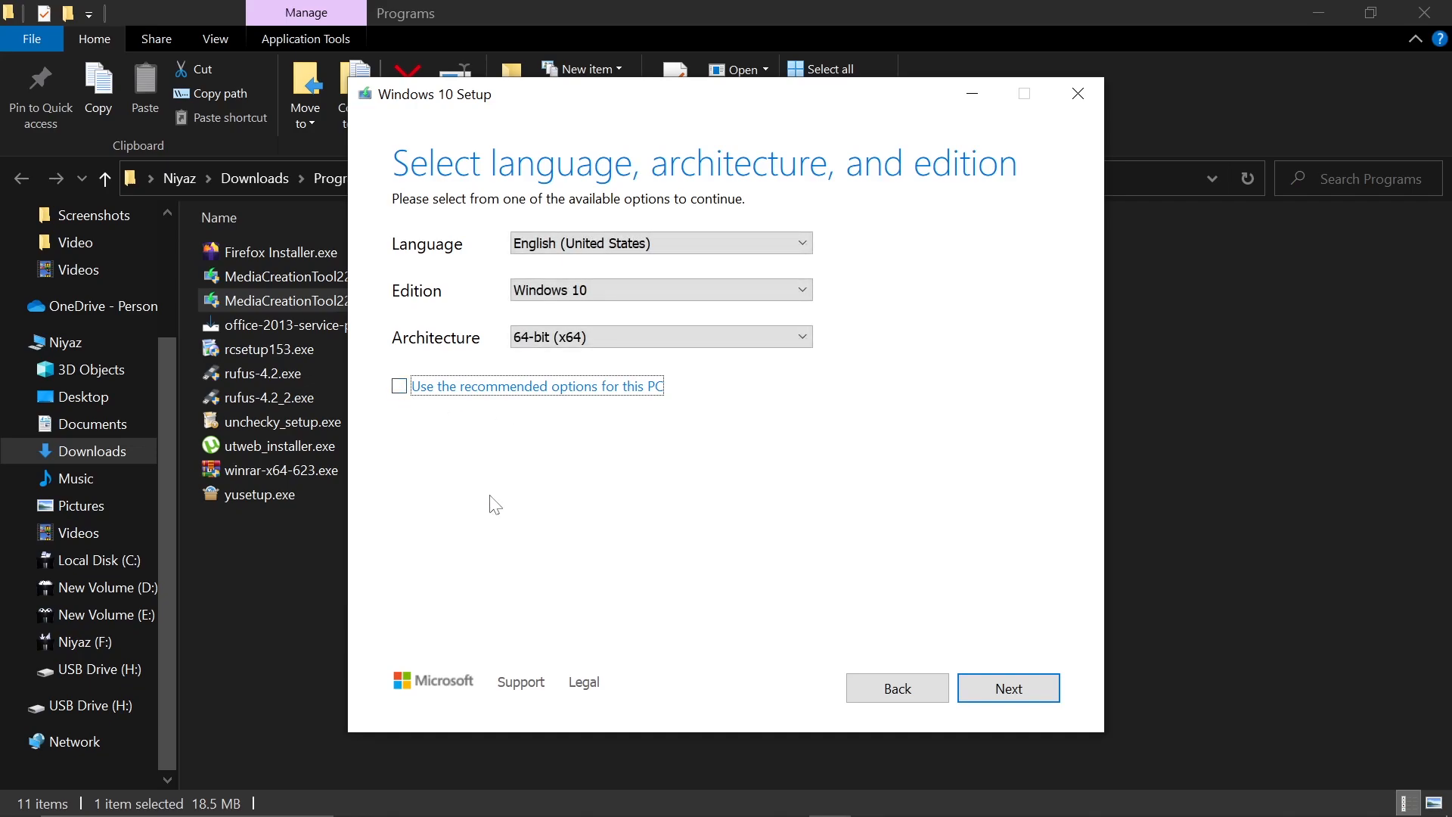
pyautogui.click(683, 243)
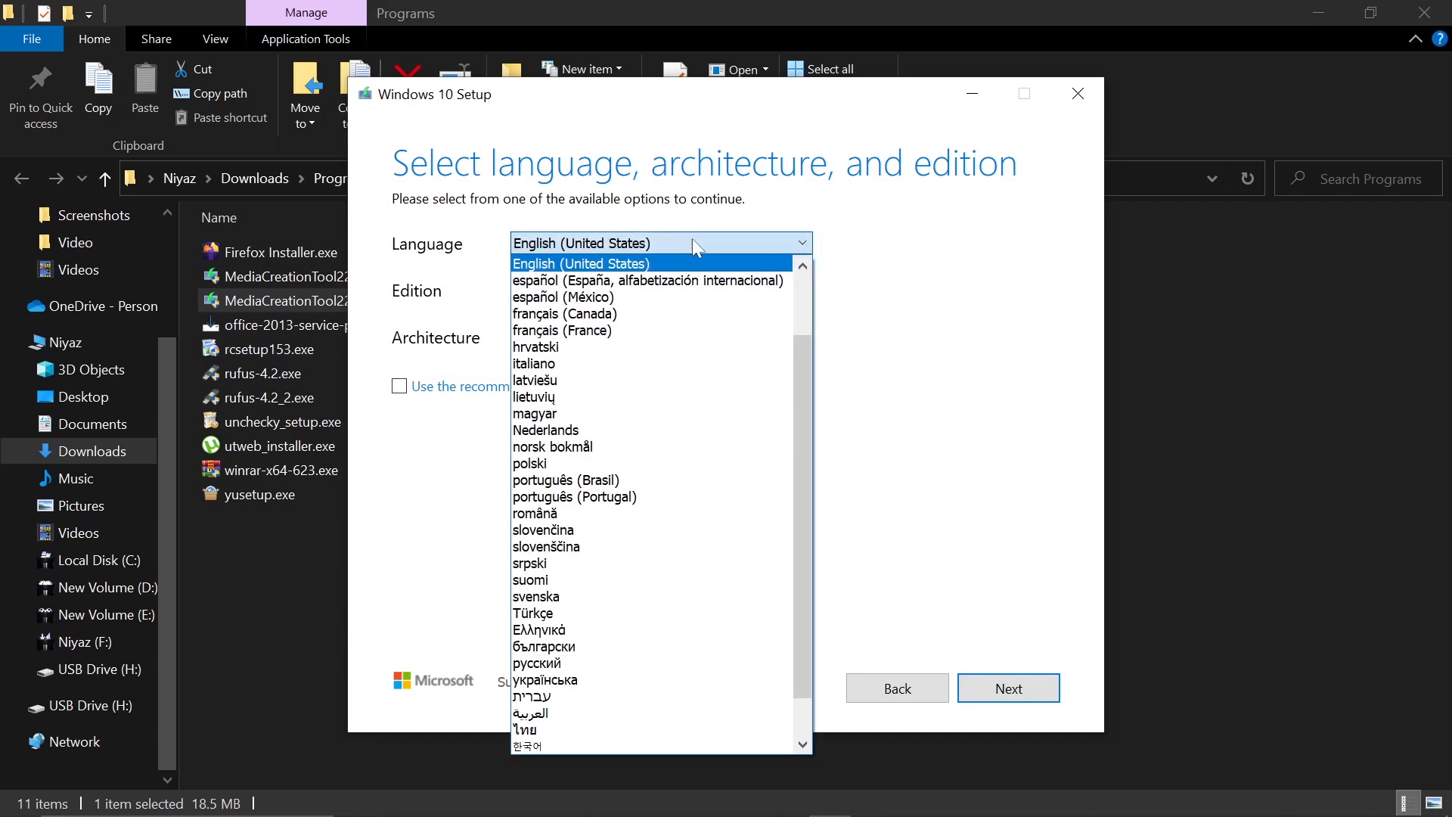
pyautogui.click(877, 269)
pyautogui.click(572, 297)
pyautogui.click(928, 308)
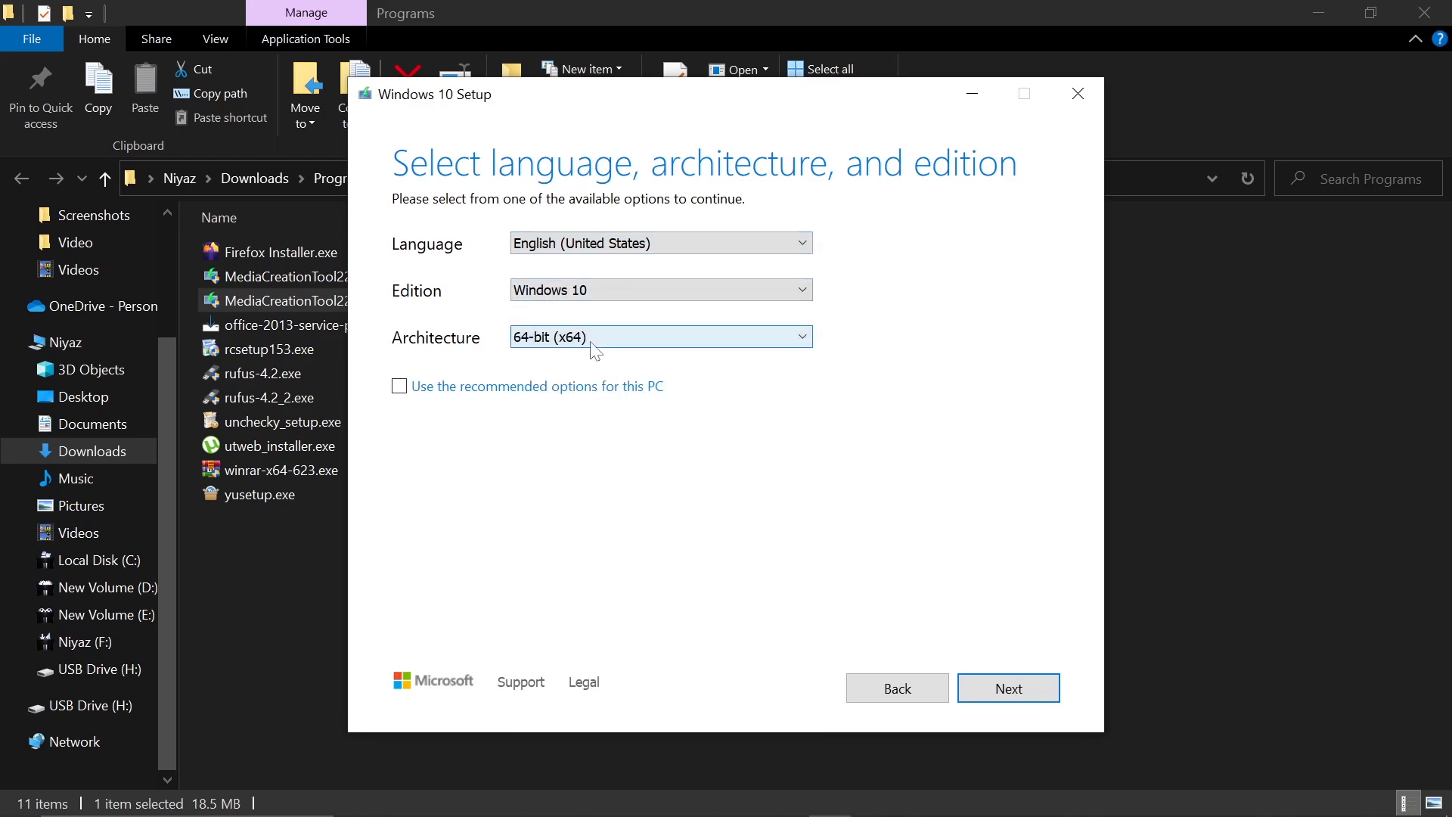
pyautogui.click(595, 348)
pyautogui.click(977, 347)
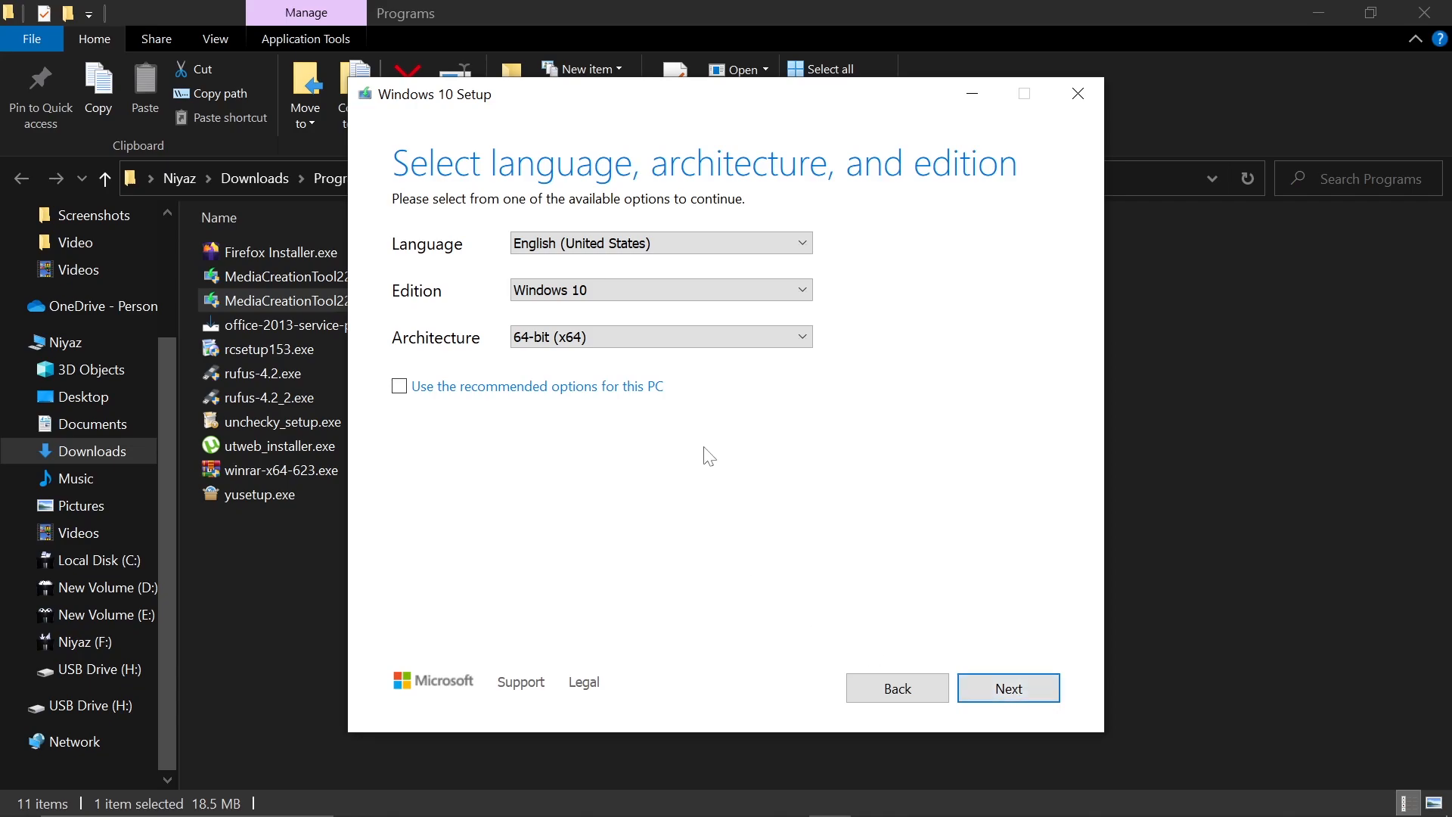
pyautogui.click(1009, 688)
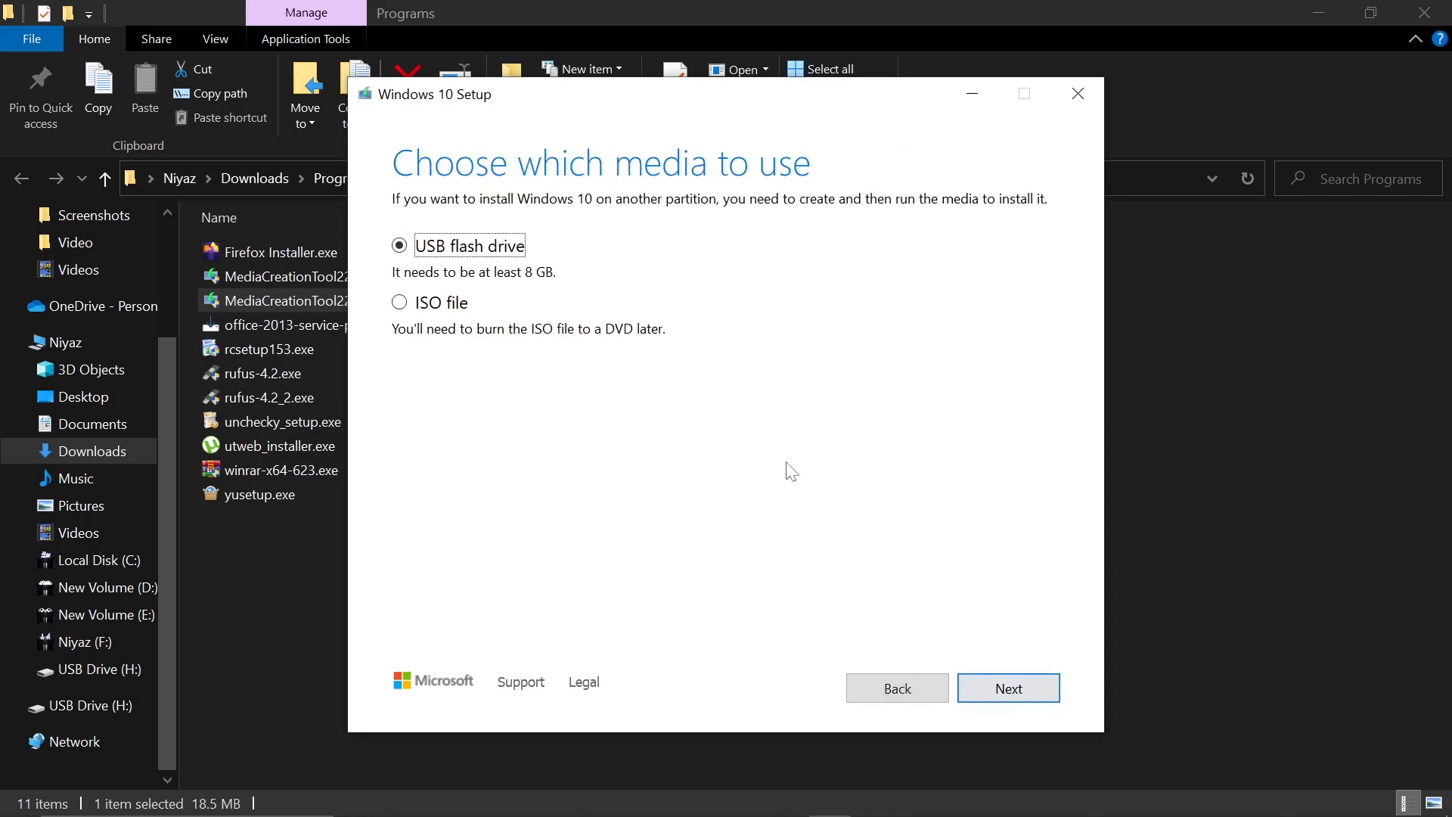
# - Choose ISO file as the media and start its download, saving it as Windows.iso
pyautogui.click(408, 302)
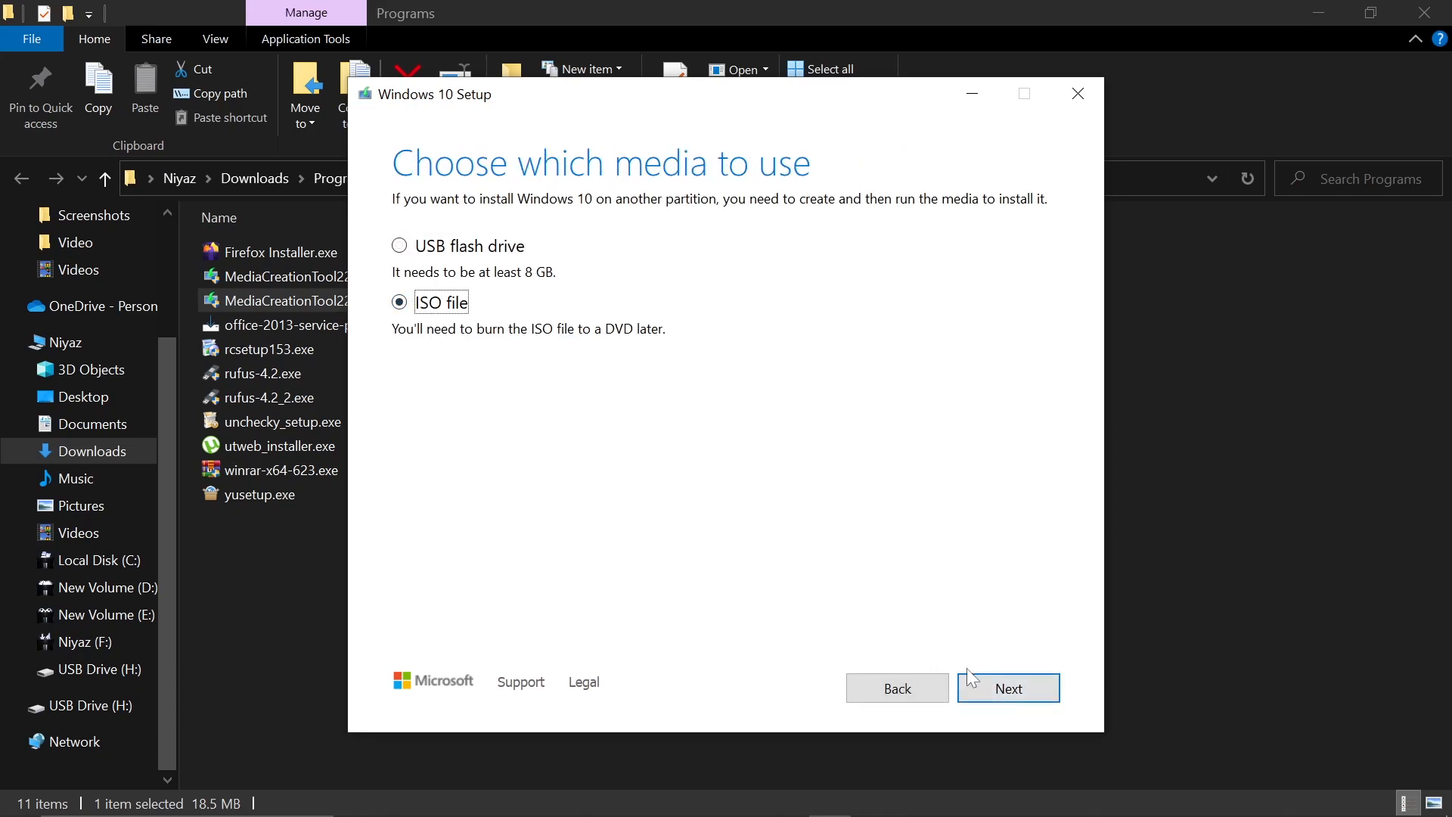
pyautogui.click(1025, 693)
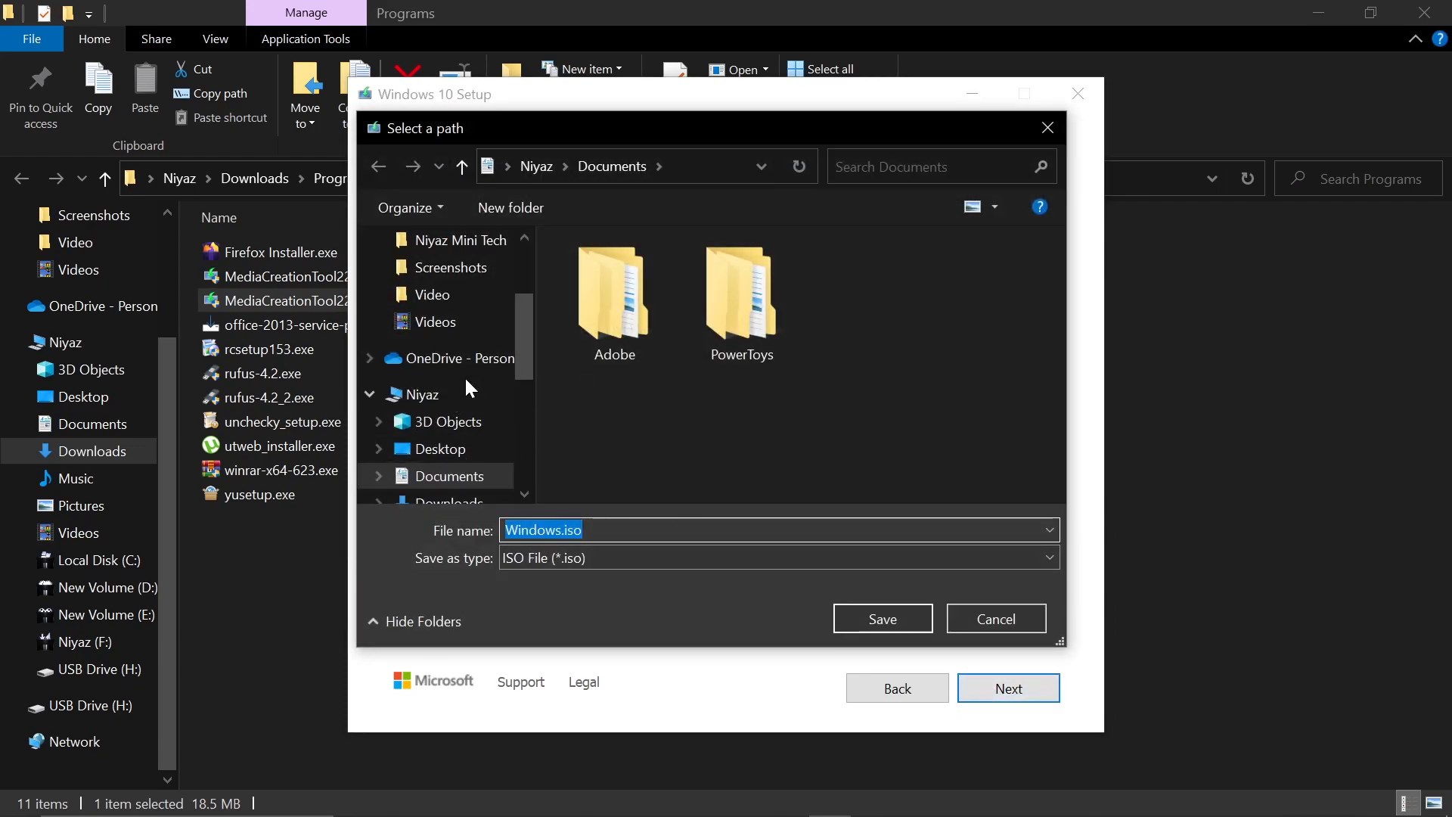
pyautogui.scroll(-1, 466, 409)
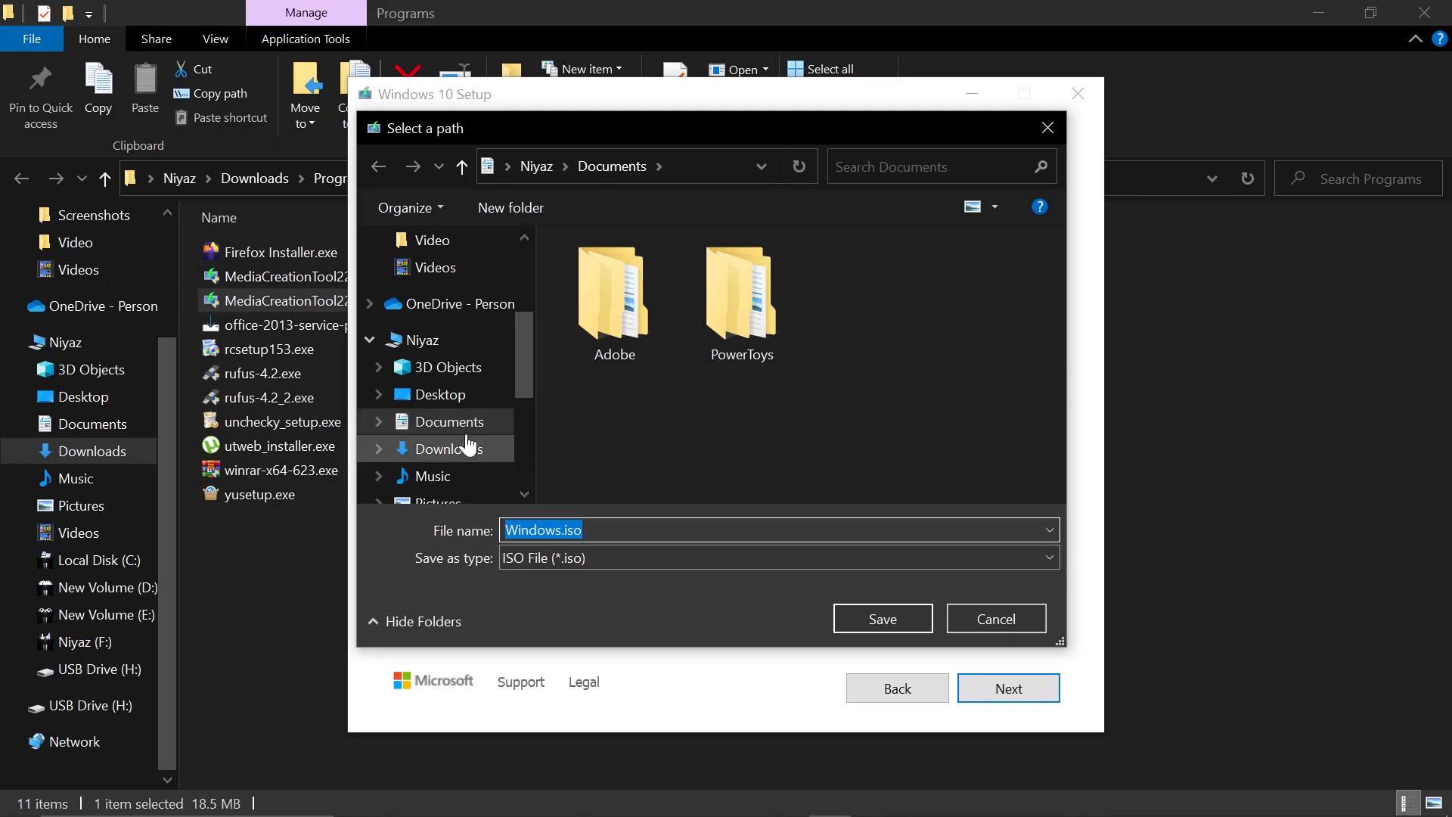
pyautogui.click(882, 623)
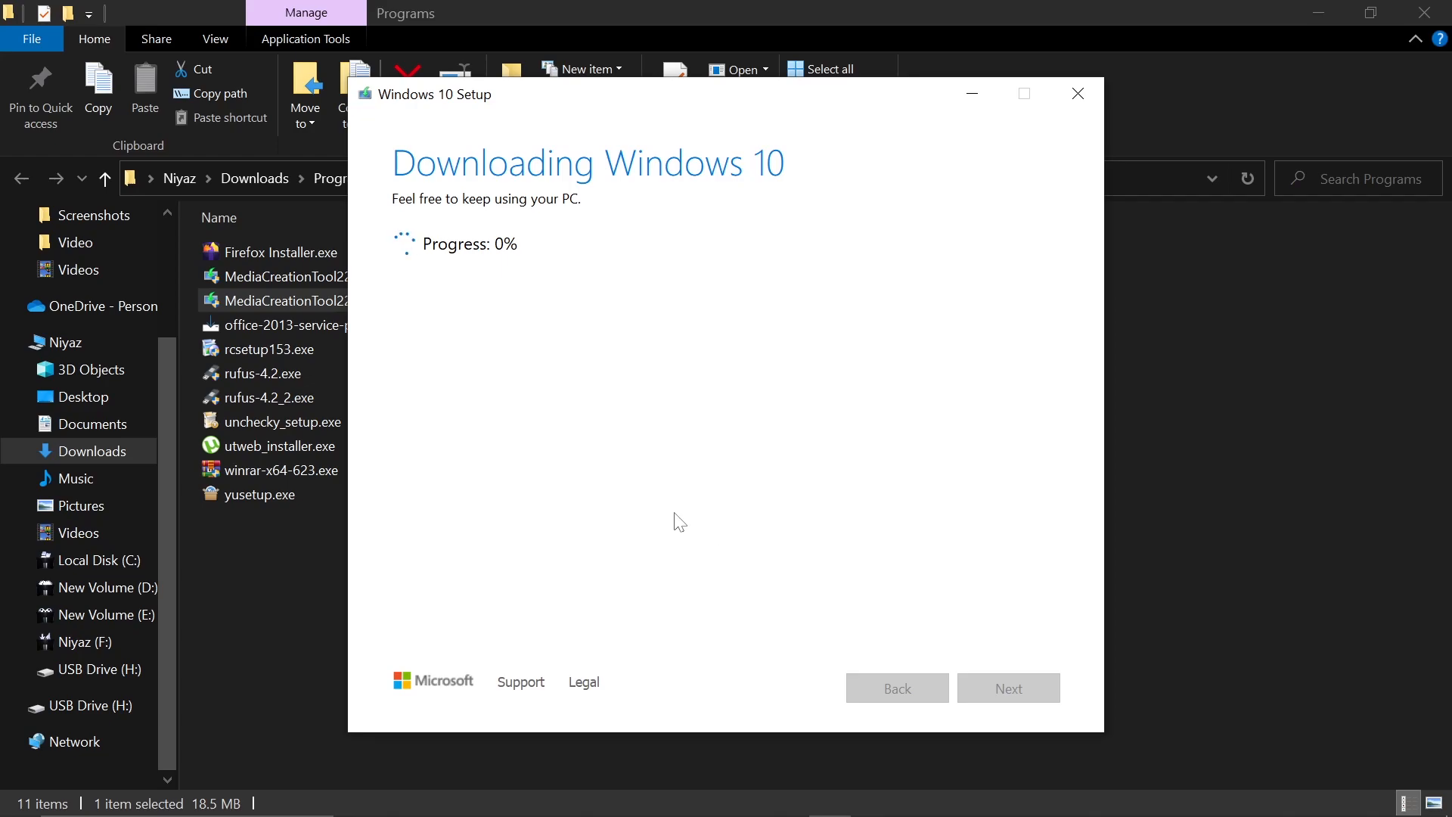
# - Look through New Volume (E:) and New Volume (D:) for an existing Windows.iso file
pyautogui.click(79, 615)
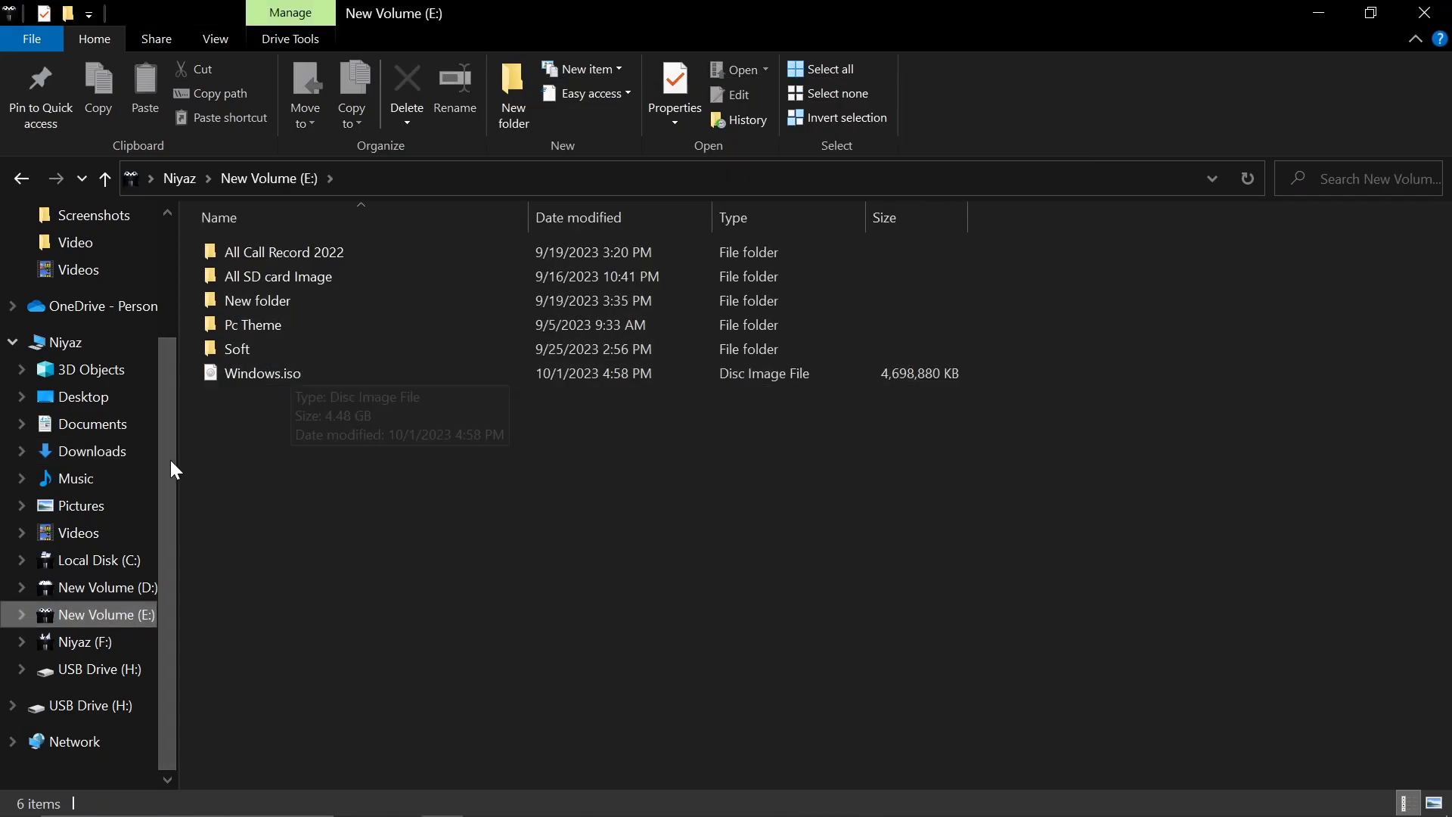
pyautogui.click(107, 594)
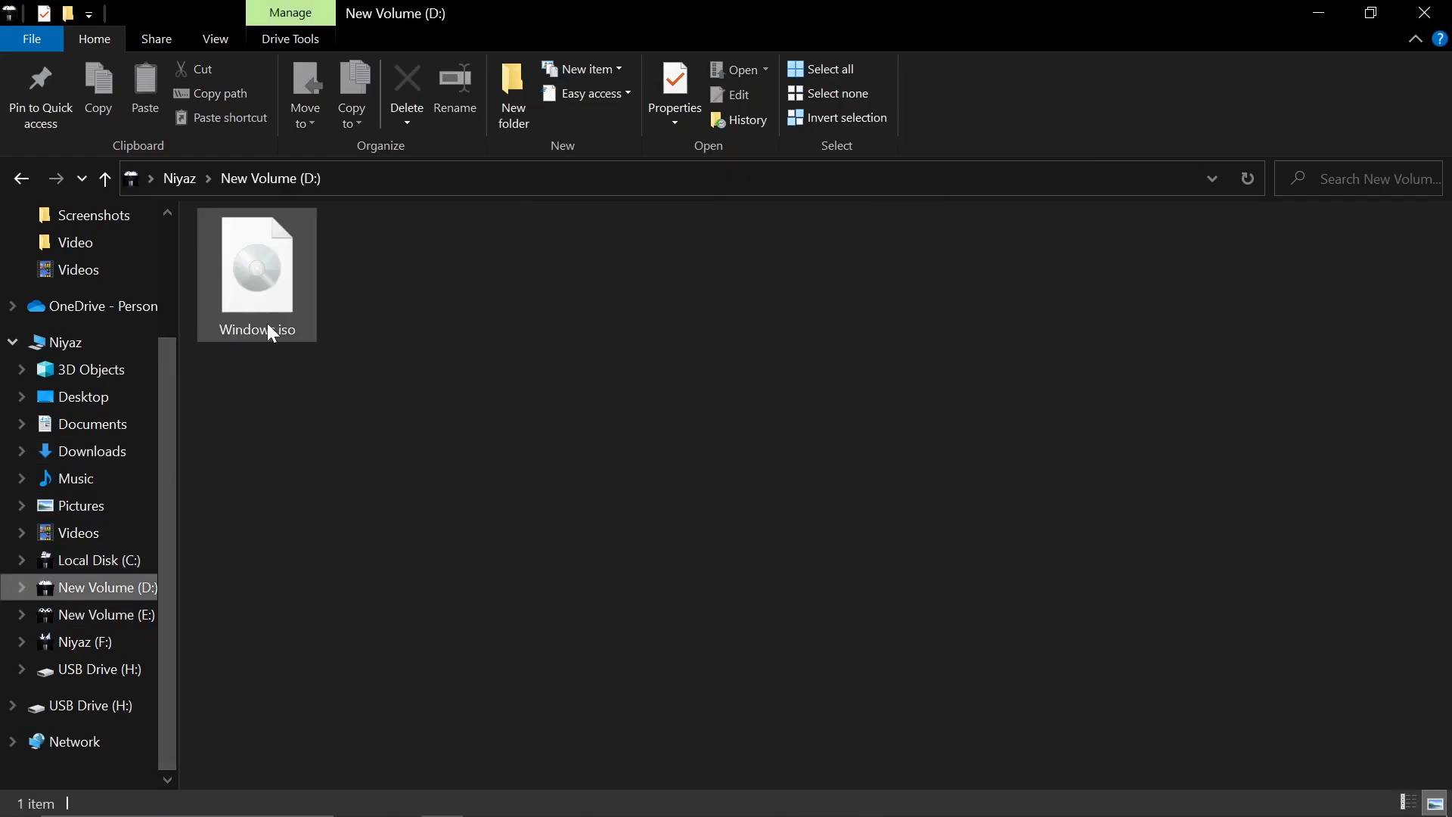
# - Quit Windows 10 Setup and cancel its running Windows 10 download
pyautogui.click(831, 811)
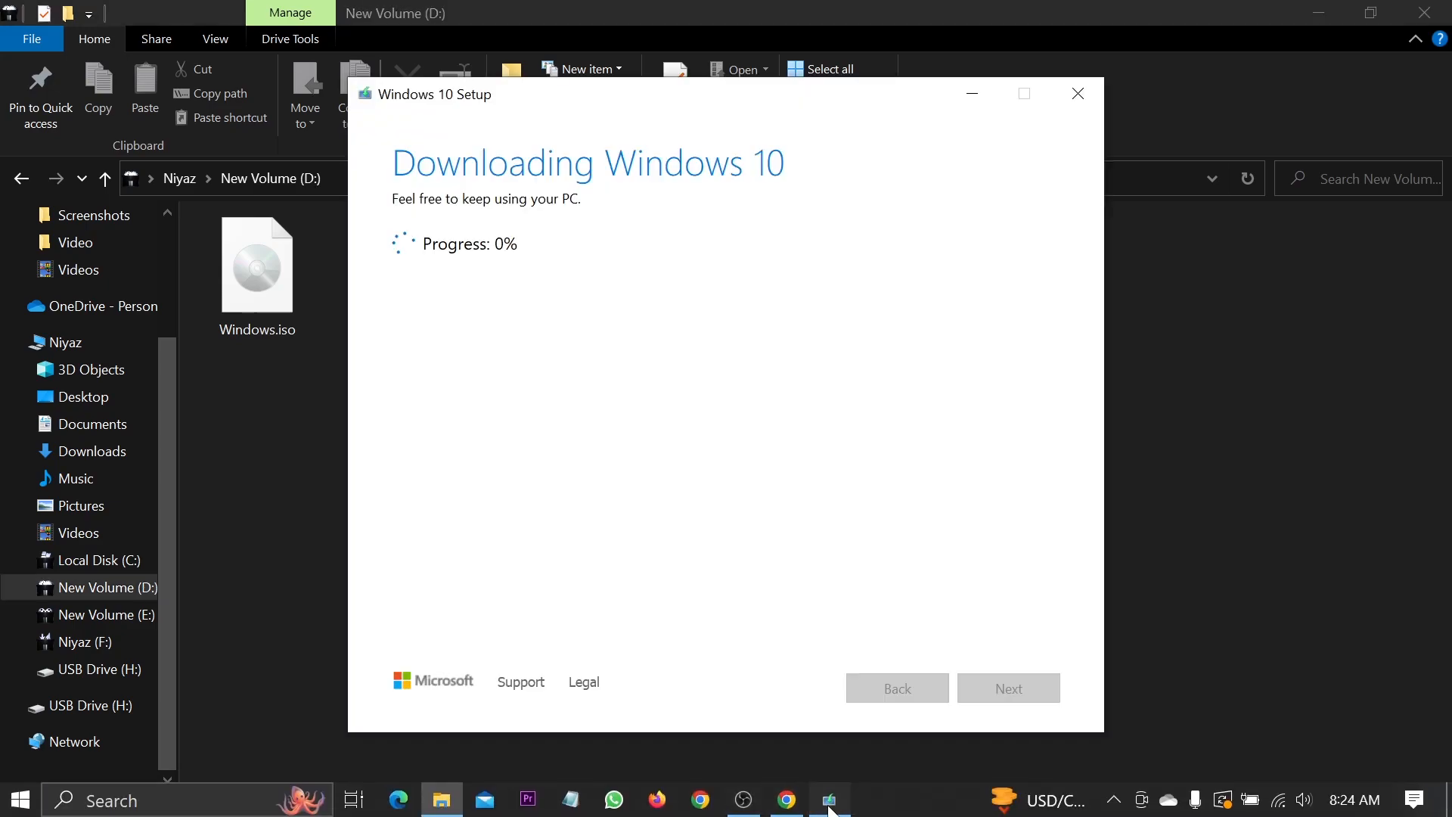
pyautogui.click(1078, 93)
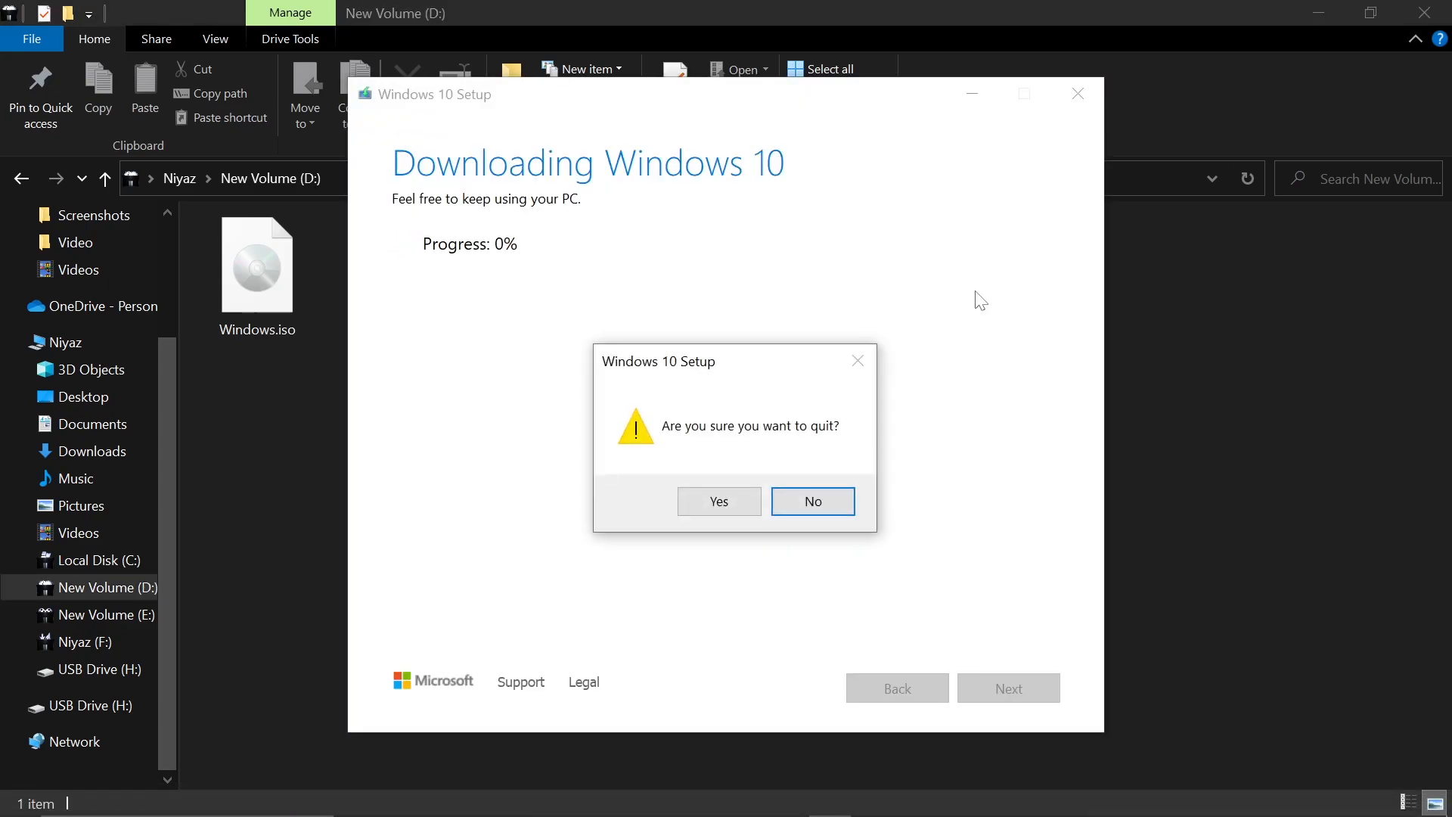
pyautogui.click(731, 508)
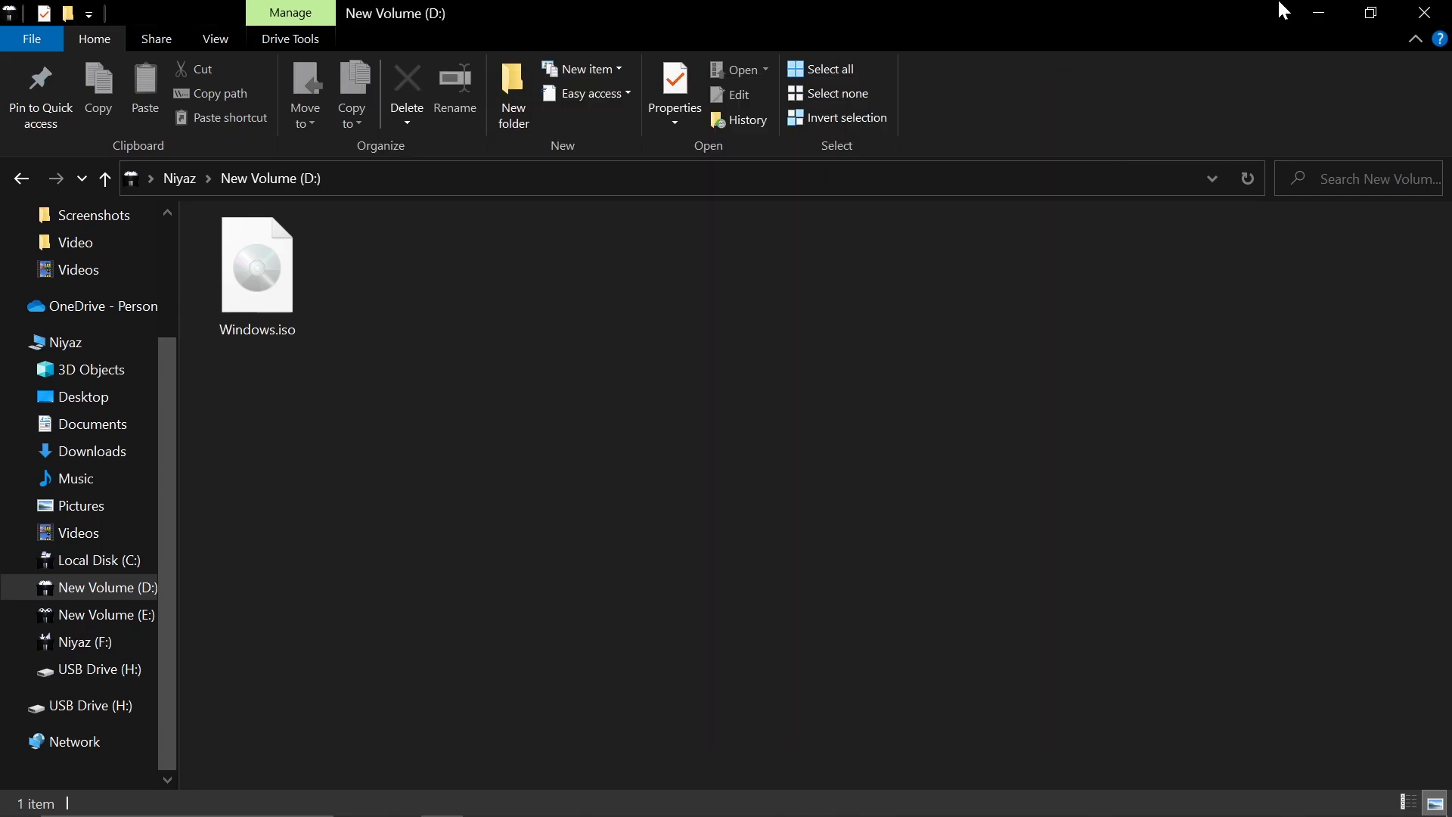
# - Switch to Chrome, search the web for rufus in a new tab, and open the official rufus.ie site
pyautogui.click(1318, 13)
pyautogui.click(339, 22)
pyautogui.click(523, 62)
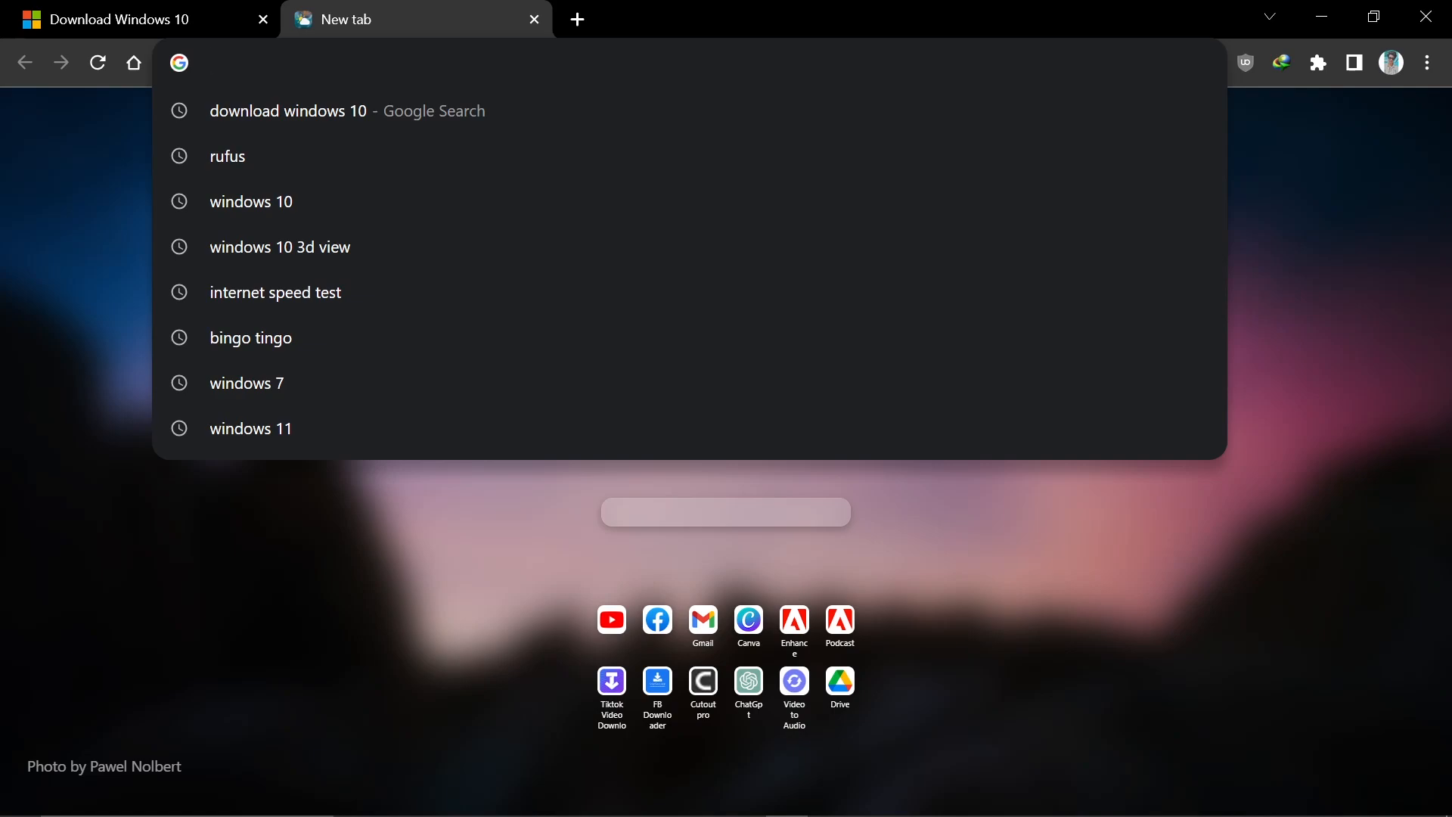
pyautogui.write('rufus')
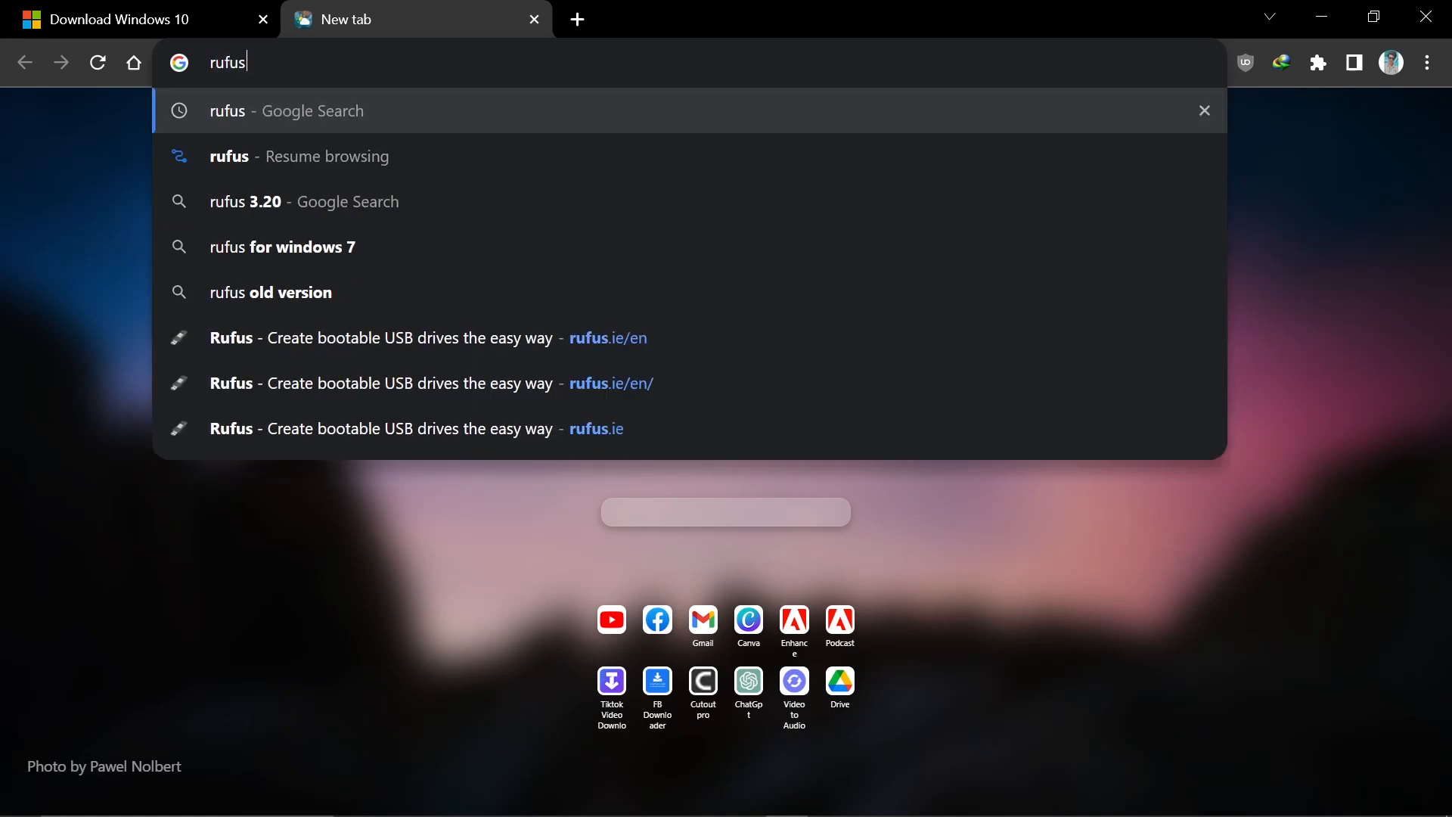
pyautogui.press('Return')
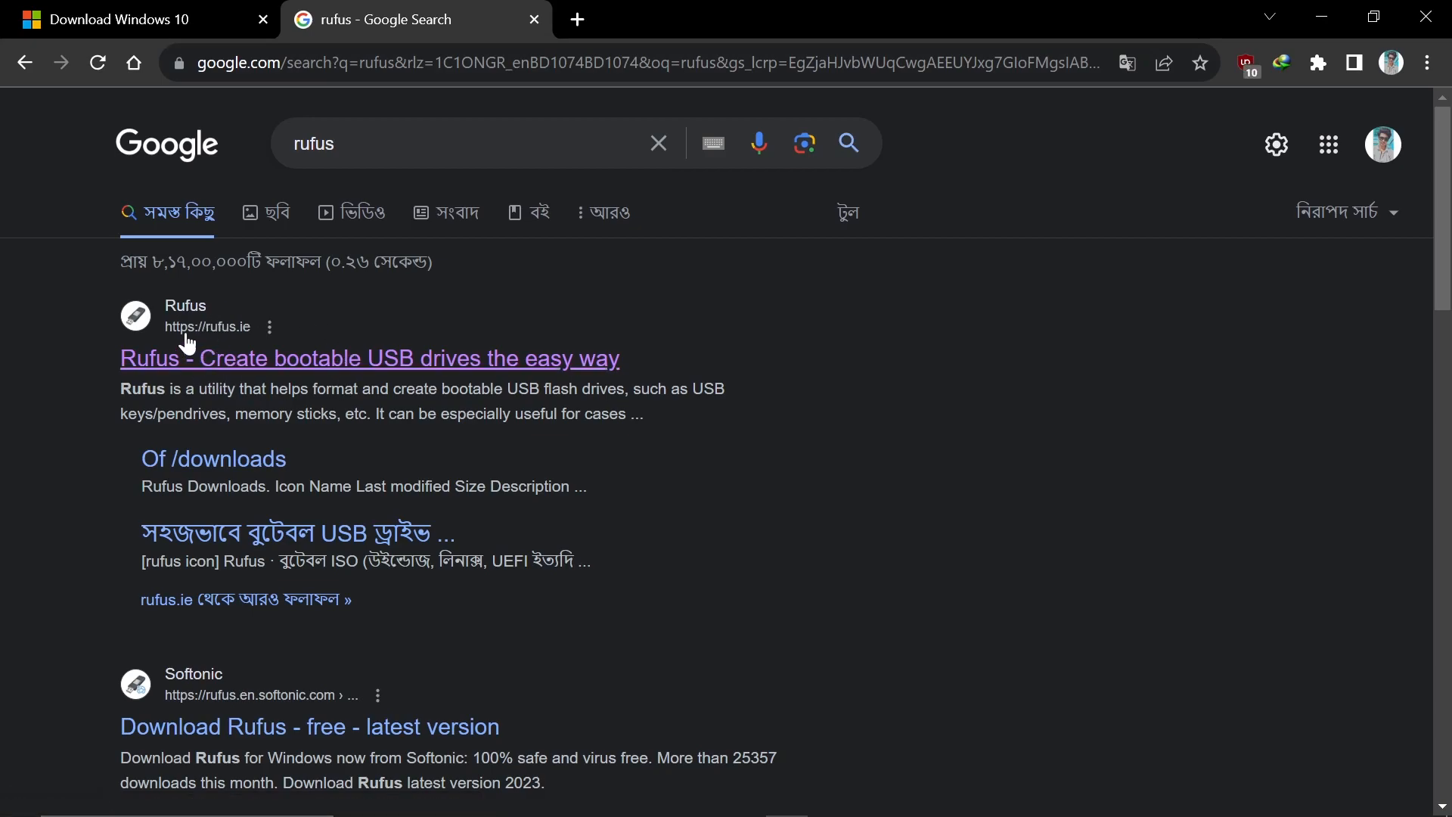
pyautogui.click(301, 368)
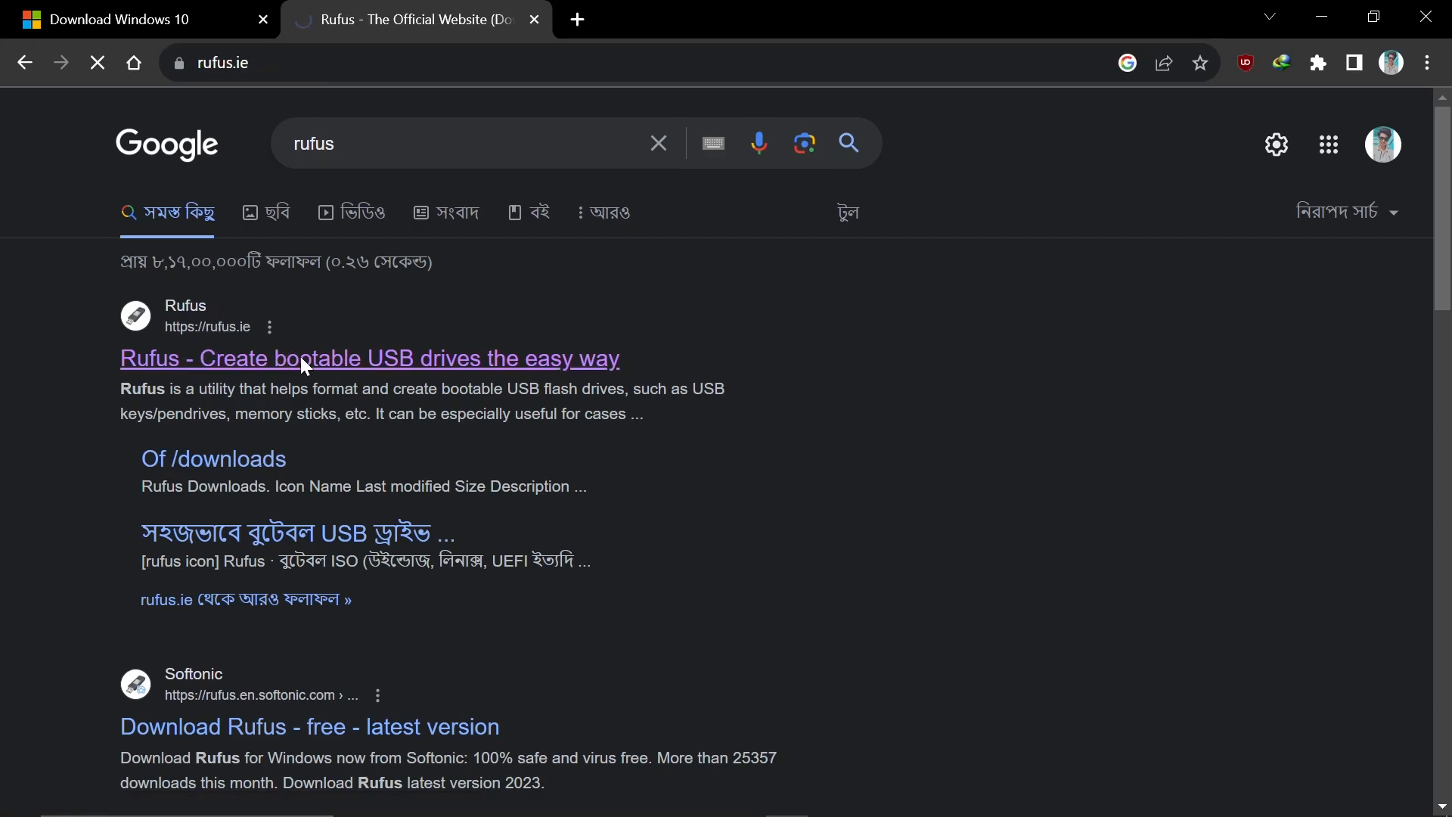
# - Download the standard Windows x64 release rufus-4.2.exe and open the Programs folder it is saved in
pyautogui.scroll(-12, 490, 518)
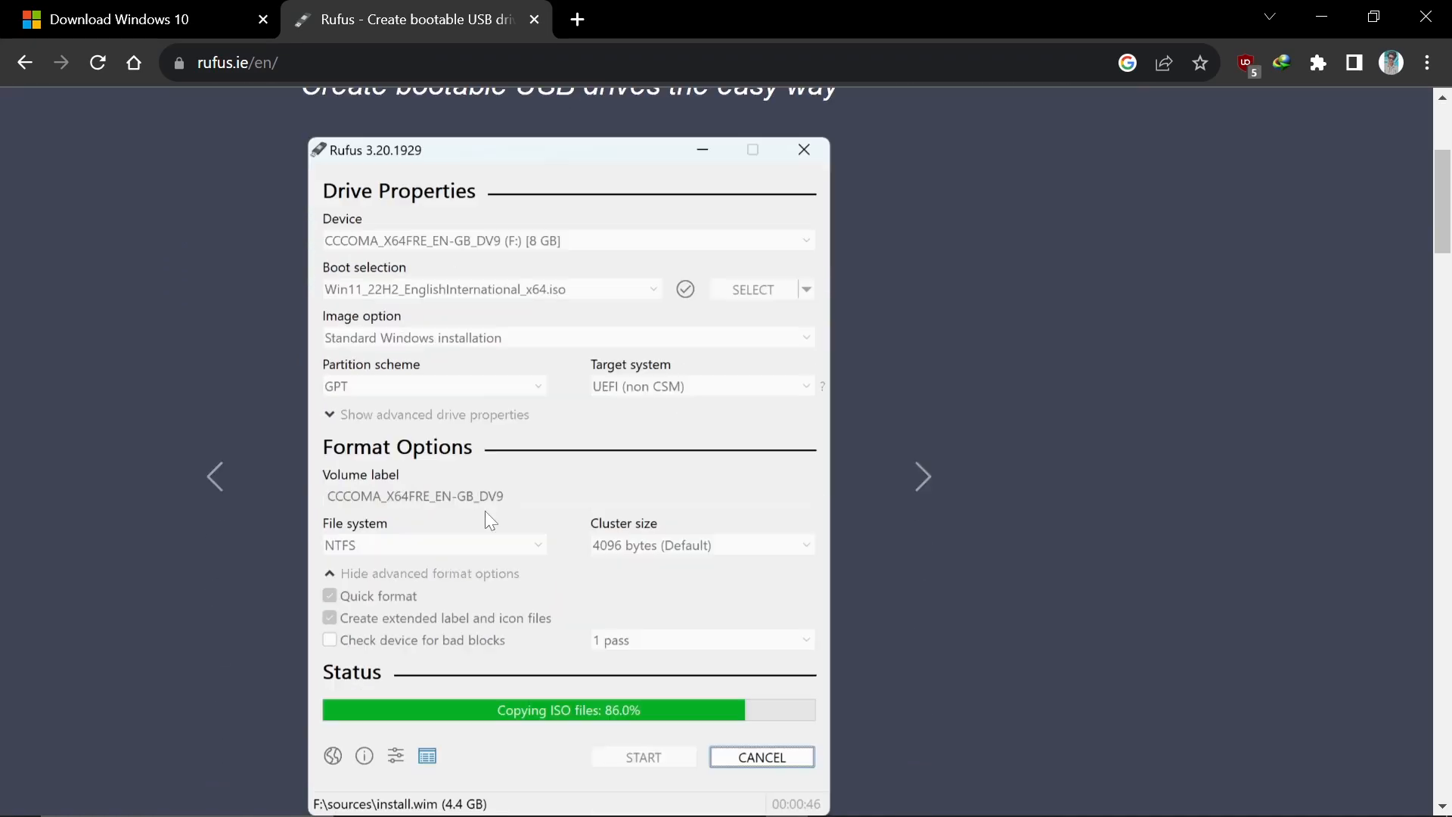
pyautogui.scroll(-3, 343, 511)
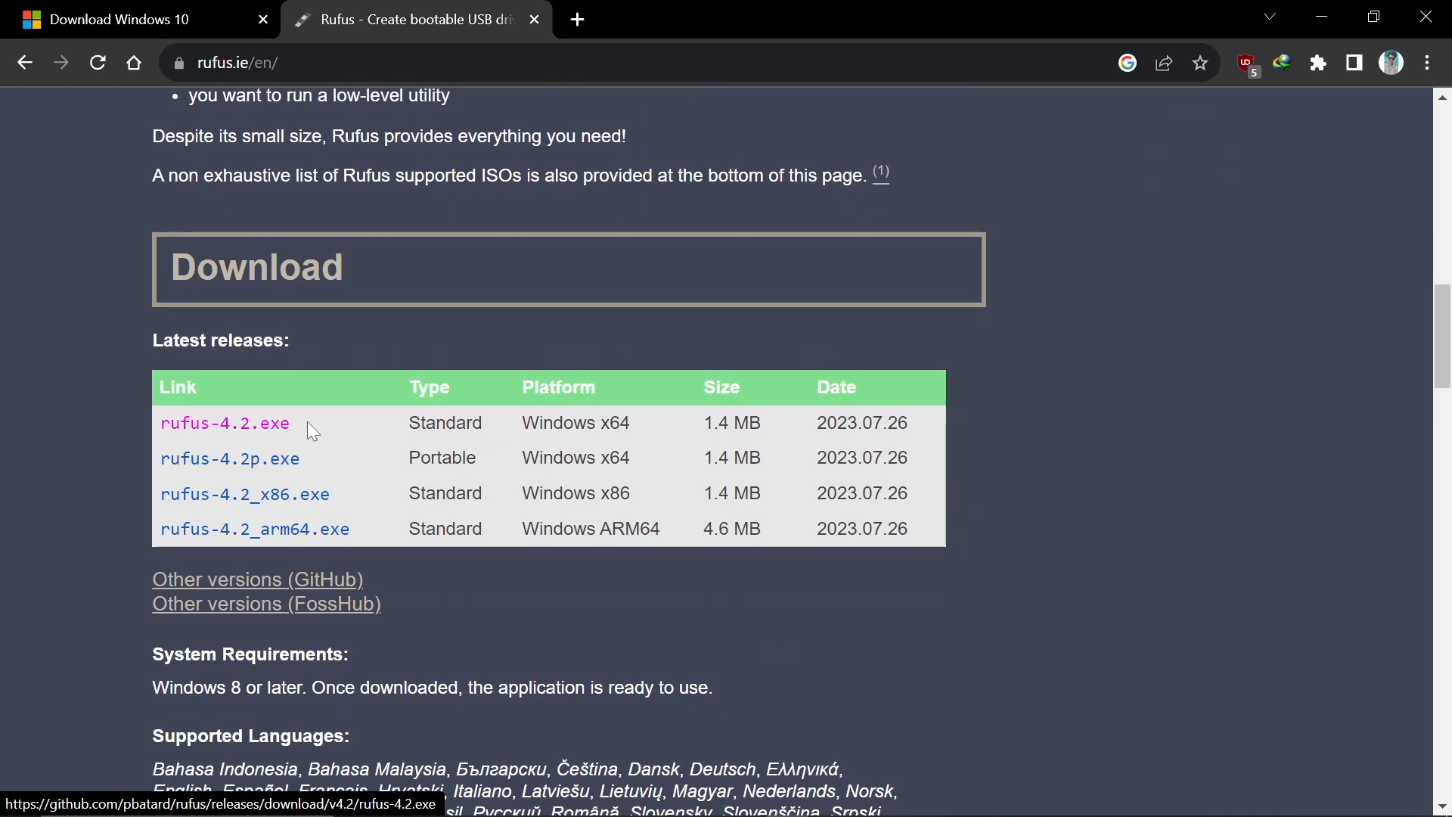
pyautogui.click(261, 425)
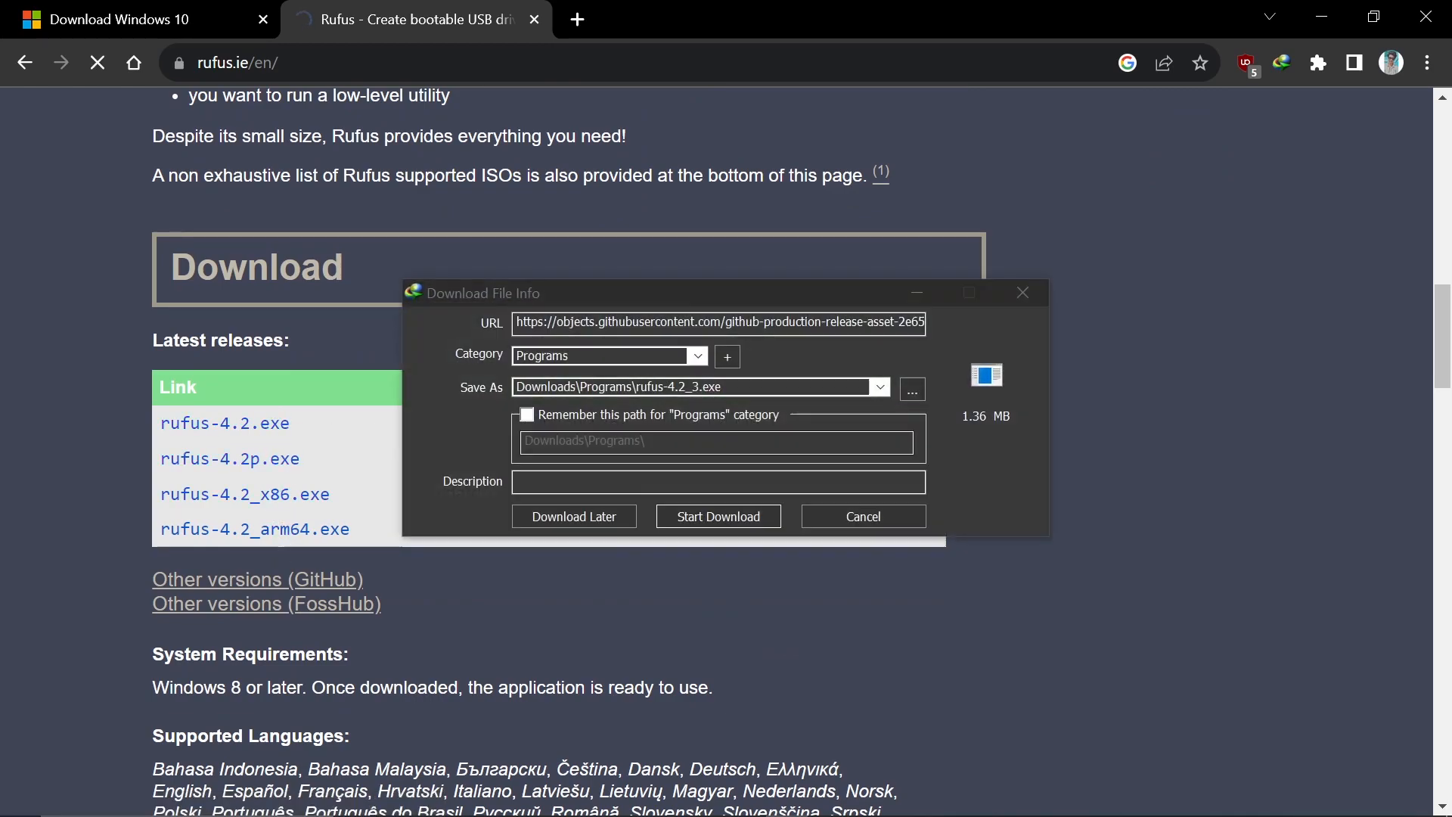
pyautogui.click(735, 512)
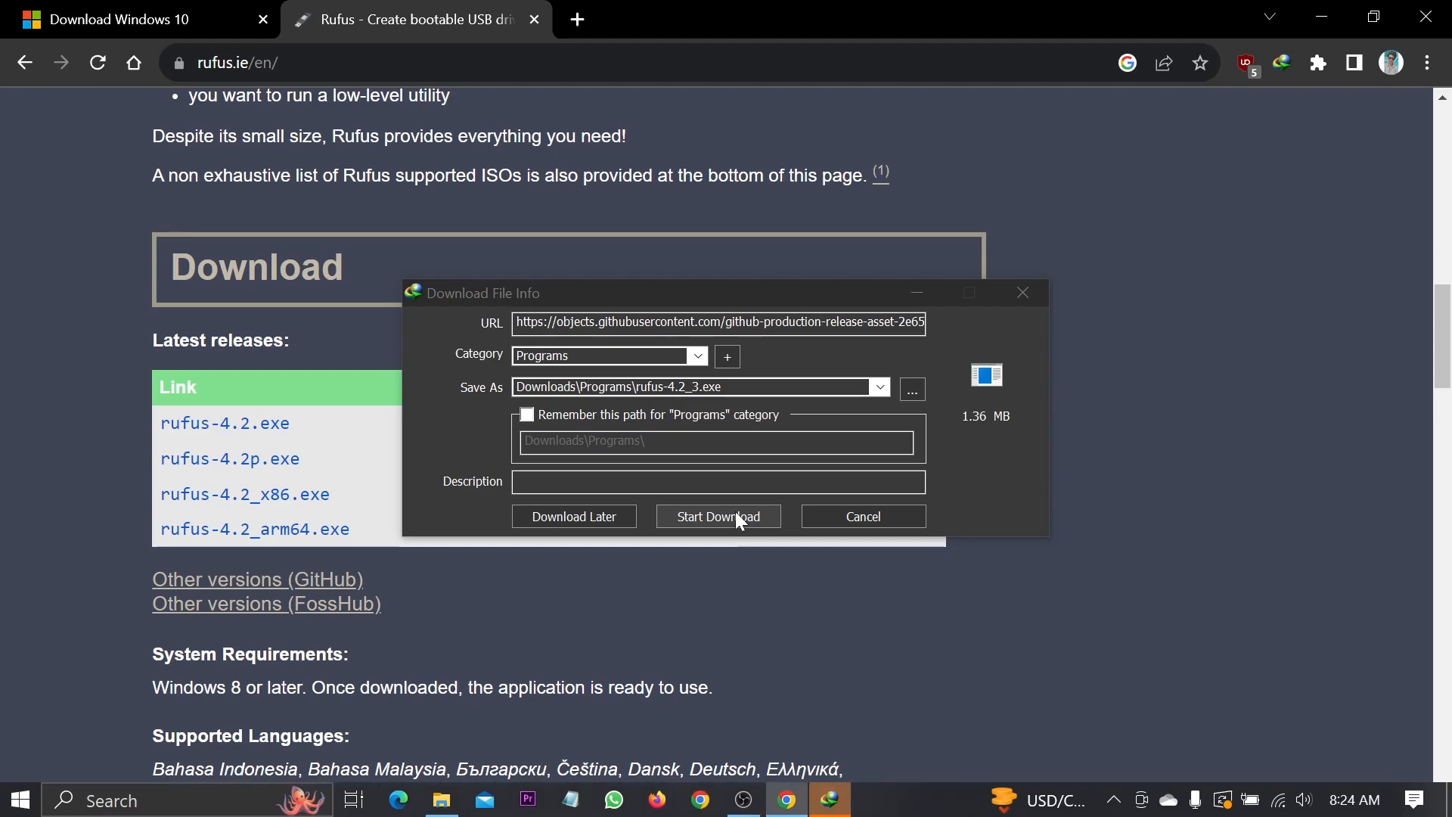
pyautogui.click(748, 485)
pyautogui.click(459, 609)
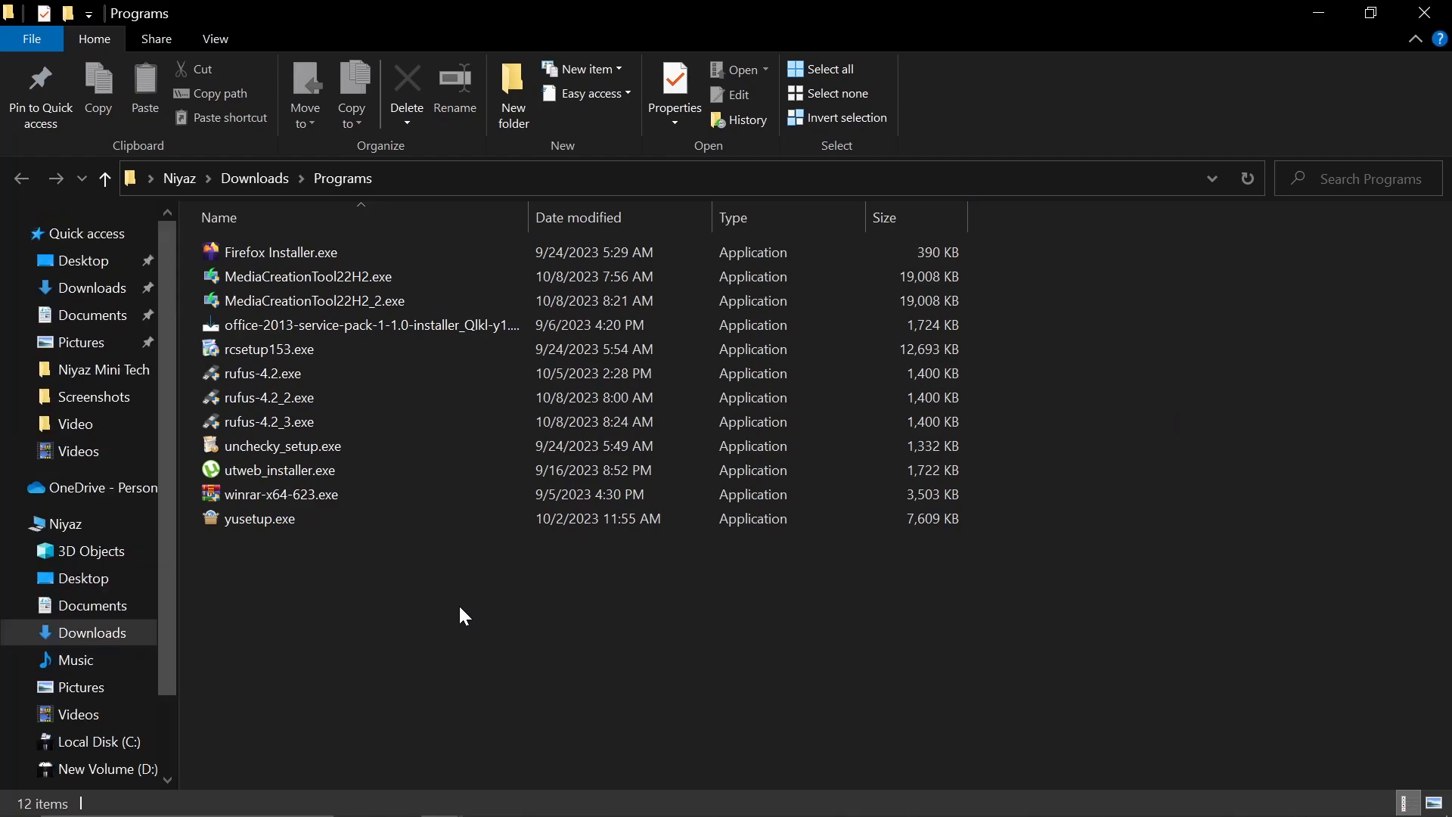
# - Check the computer's drives for the USB drive, and run rufus-4.2.exe from the Programs folder in Downloads
pyautogui.scroll(-2, 45, 700)
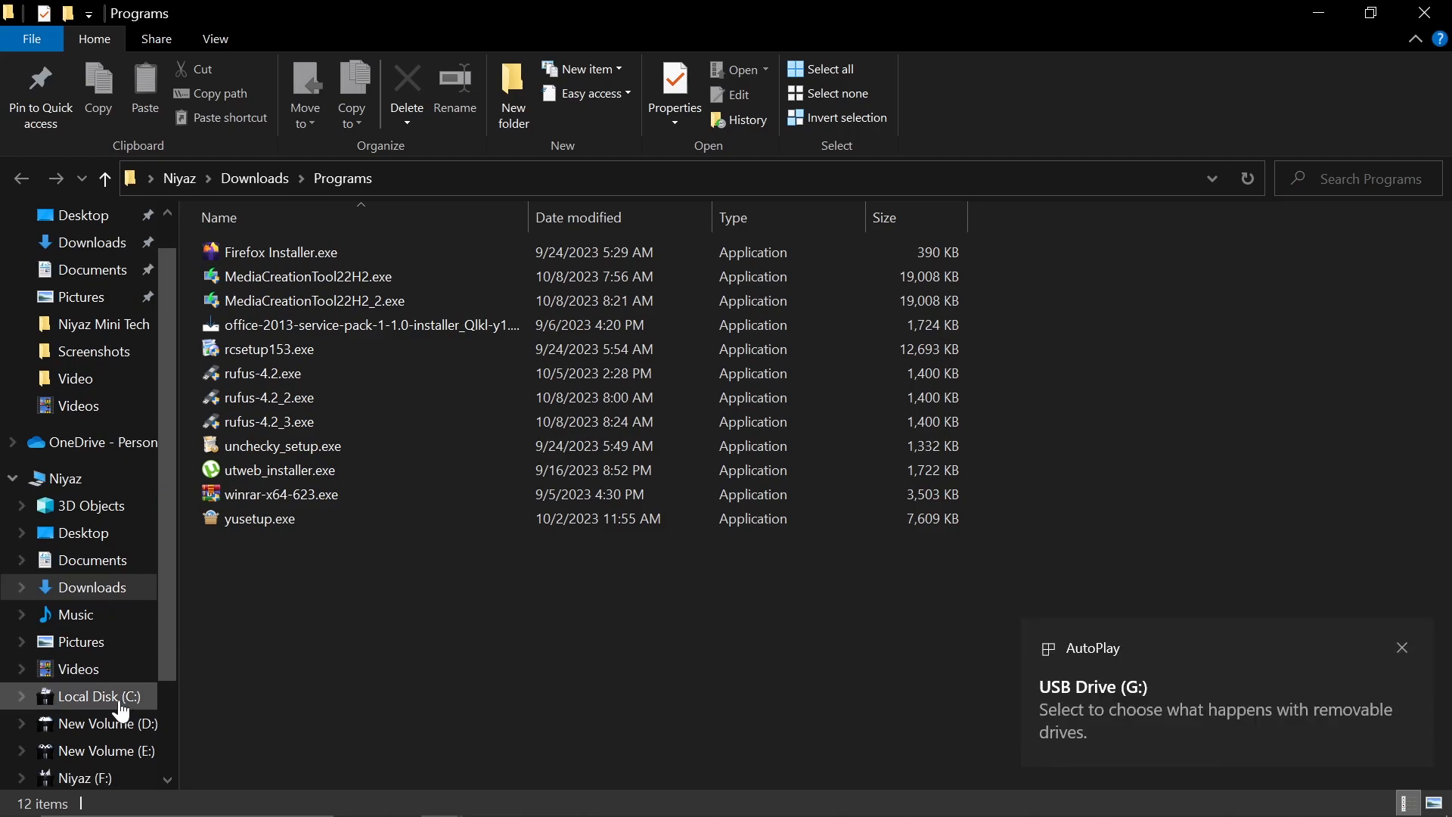
pyautogui.click(72, 378)
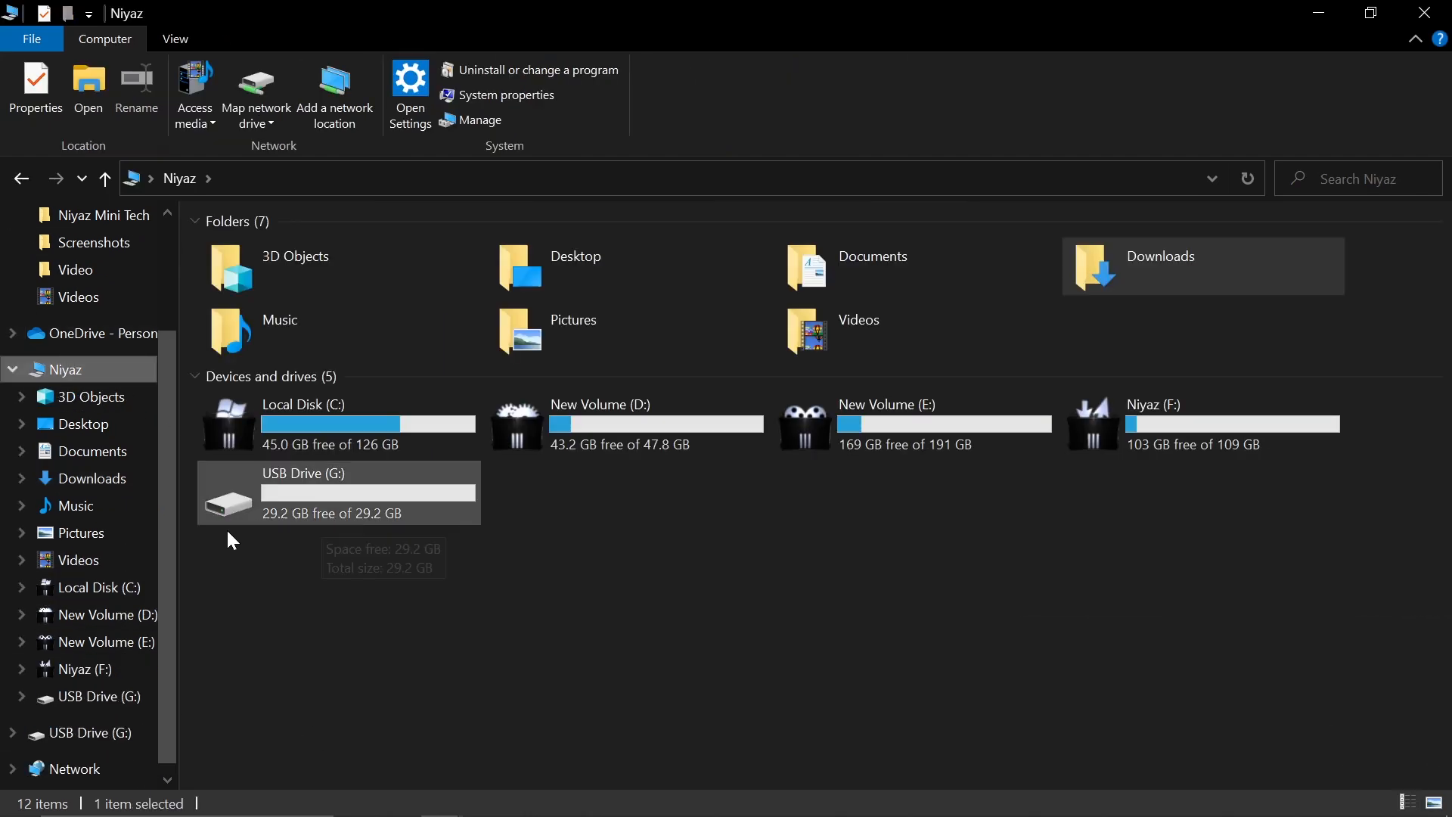
pyautogui.click(82, 484)
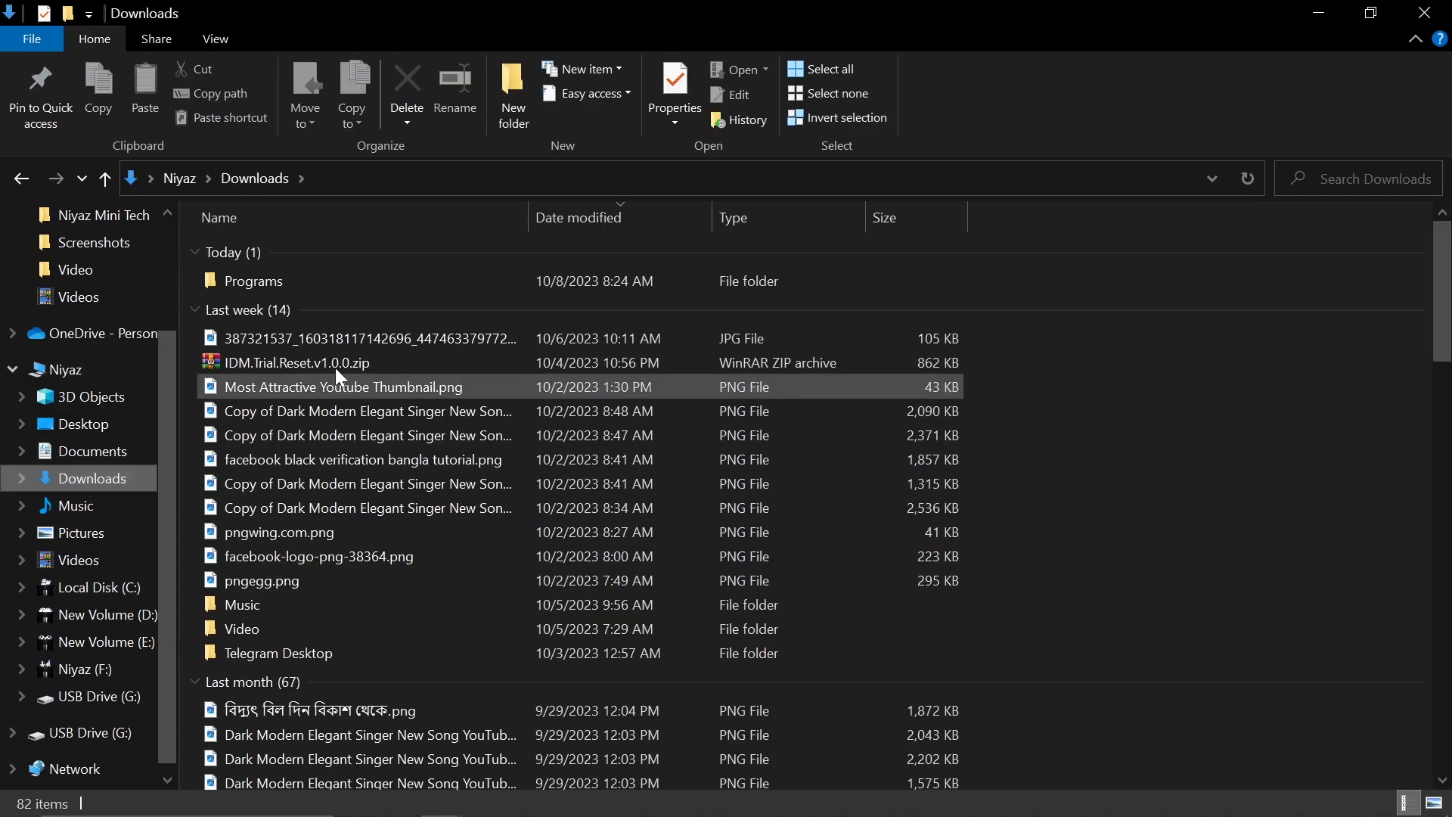
pyautogui.doubleClick(255, 277)
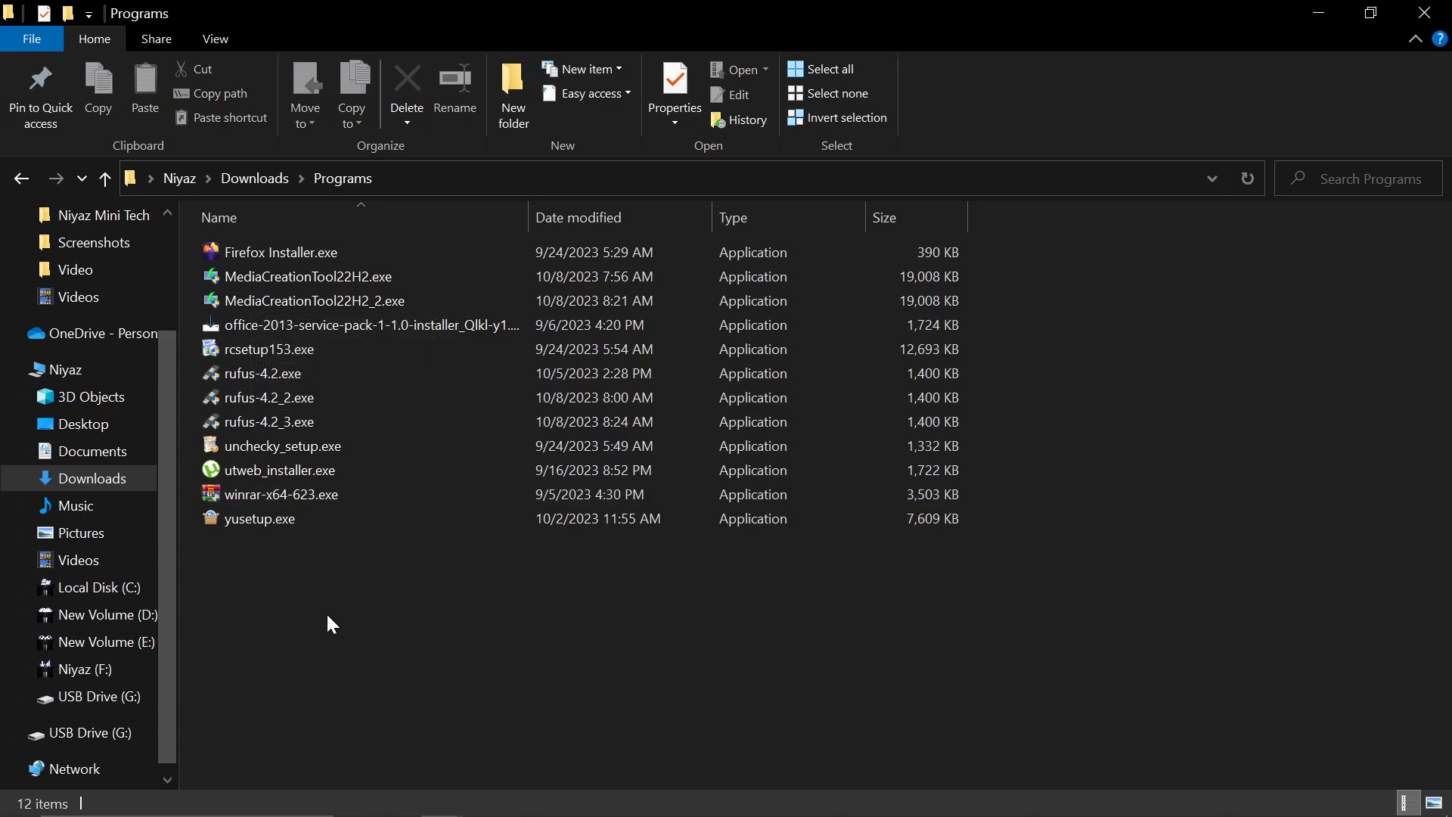
pyautogui.doubleClick(306, 380)
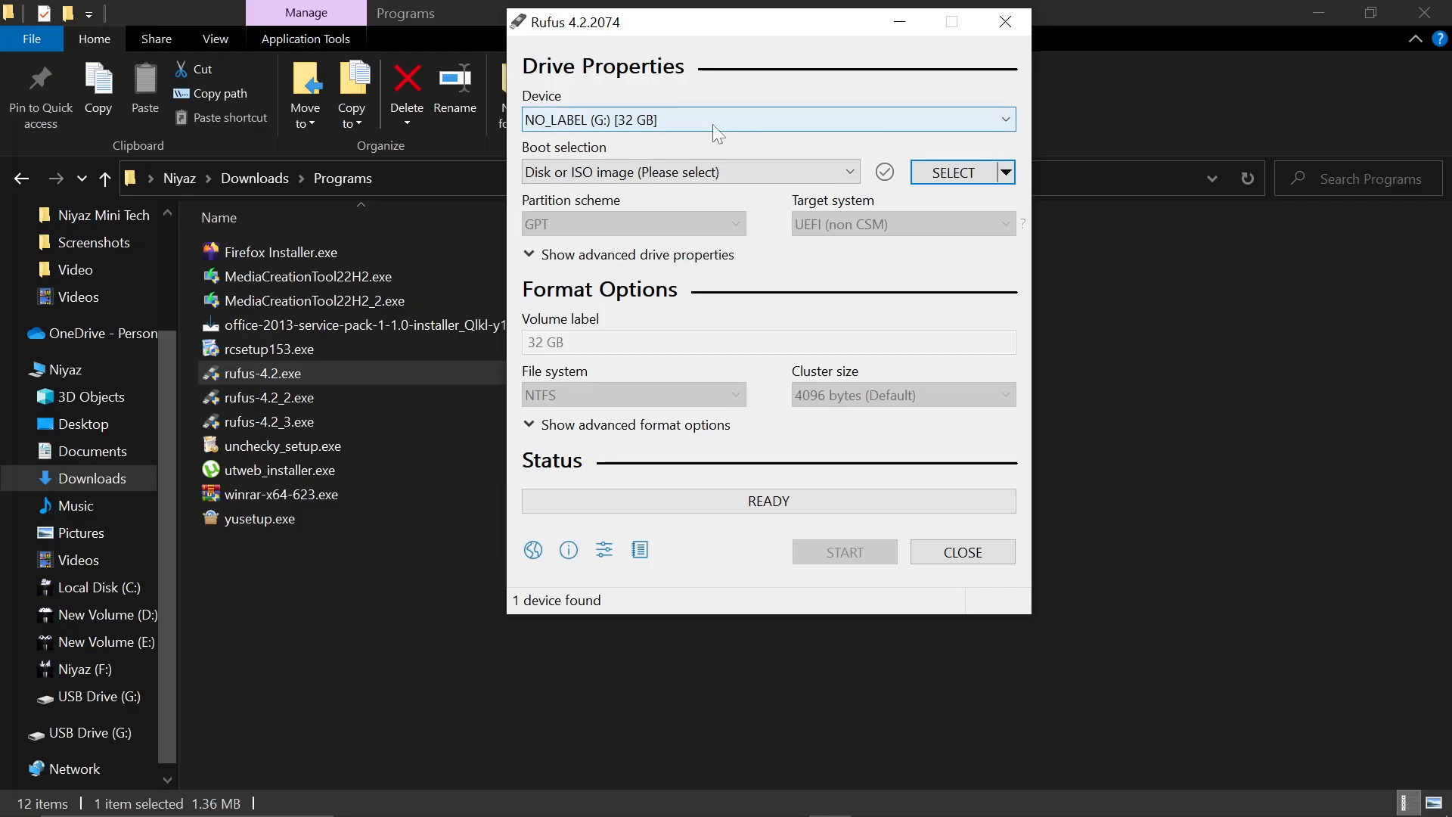
# - Keep NO_LABEL (G:) [32 GB] as the device and load Windows.iso from New Volume (D:) as the boot image
pyautogui.click(713, 124)
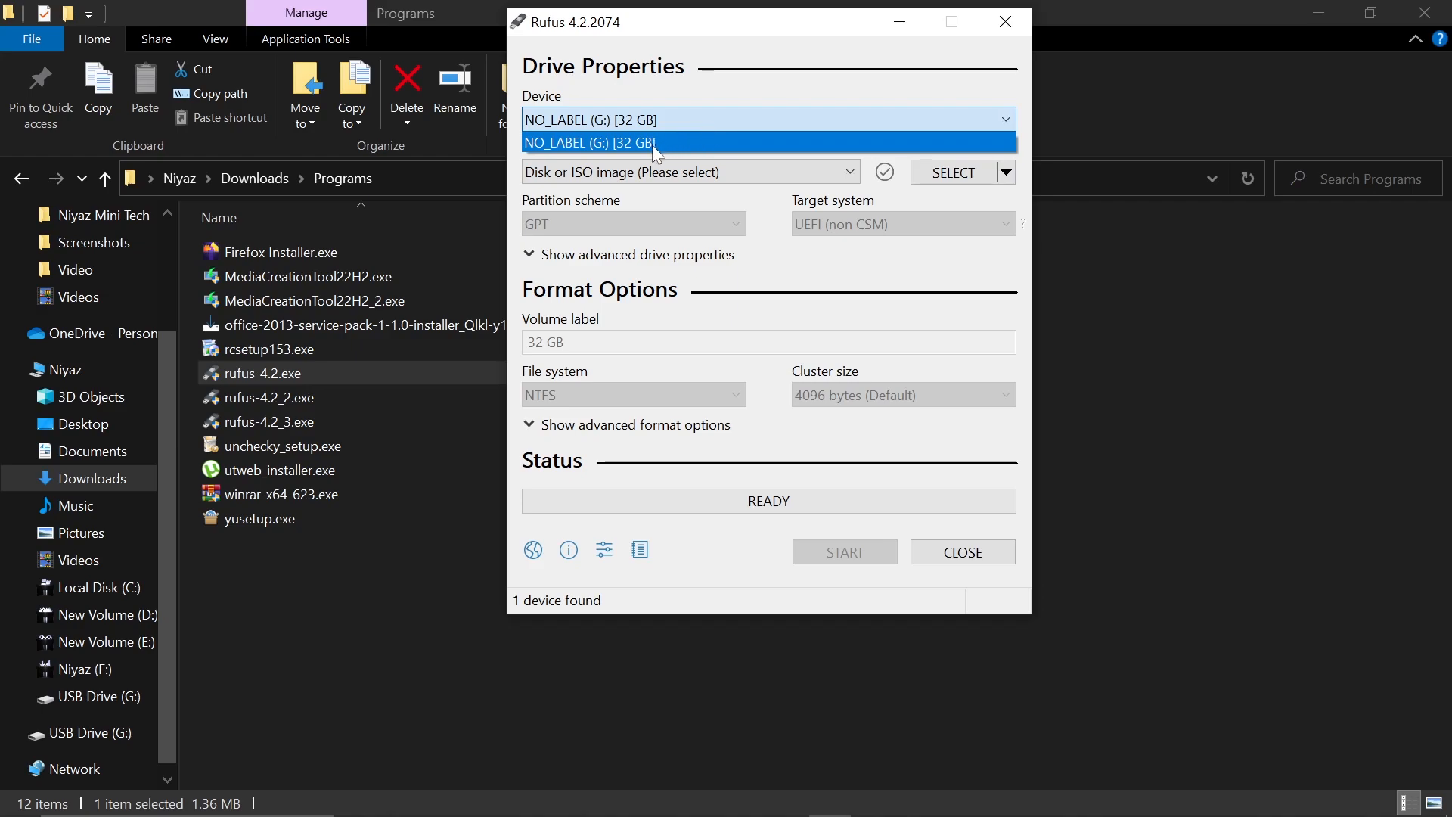
pyautogui.click(786, 37)
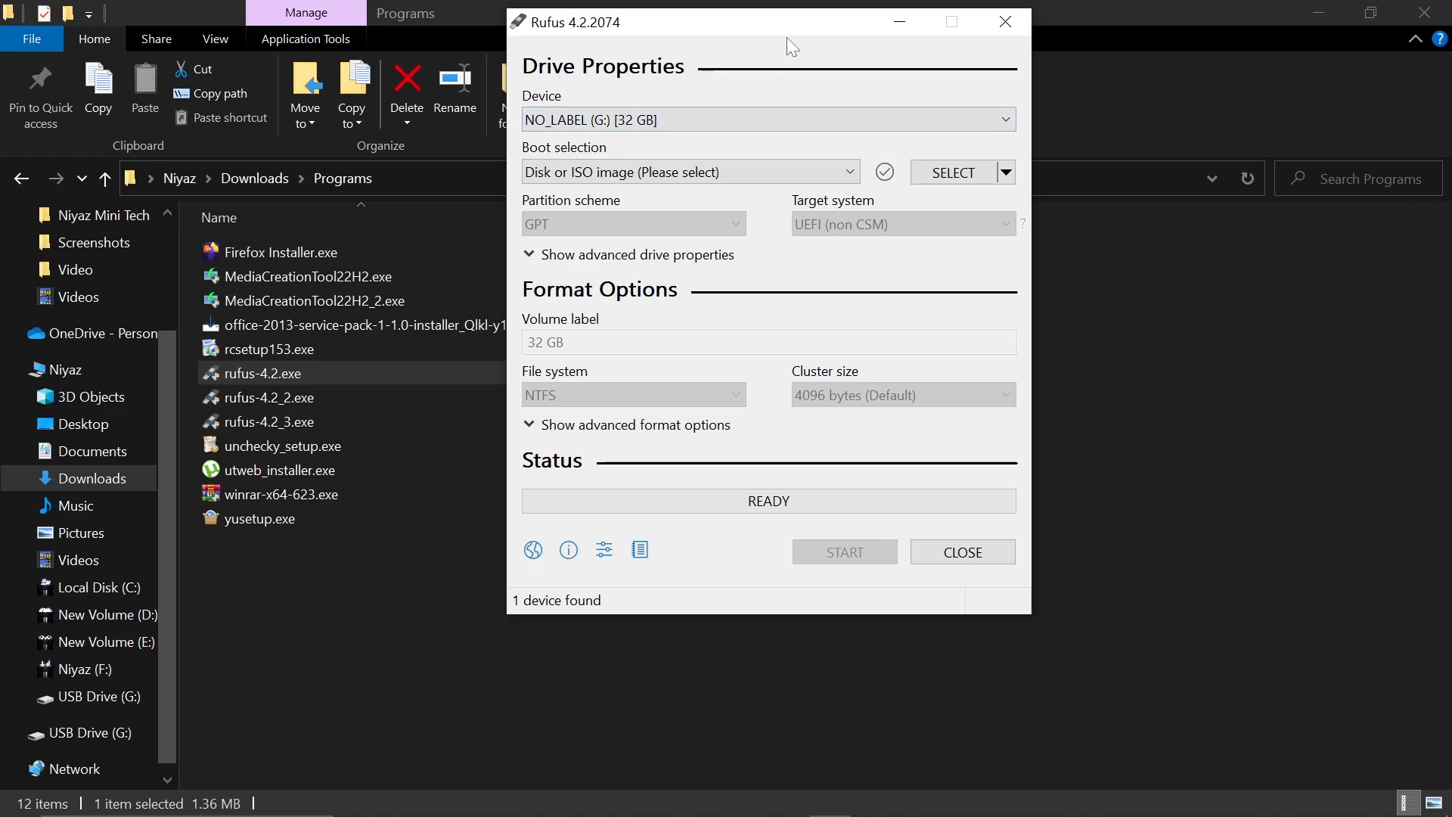
pyautogui.moveTo(770, 32); pyautogui.dragTo(738, 112)
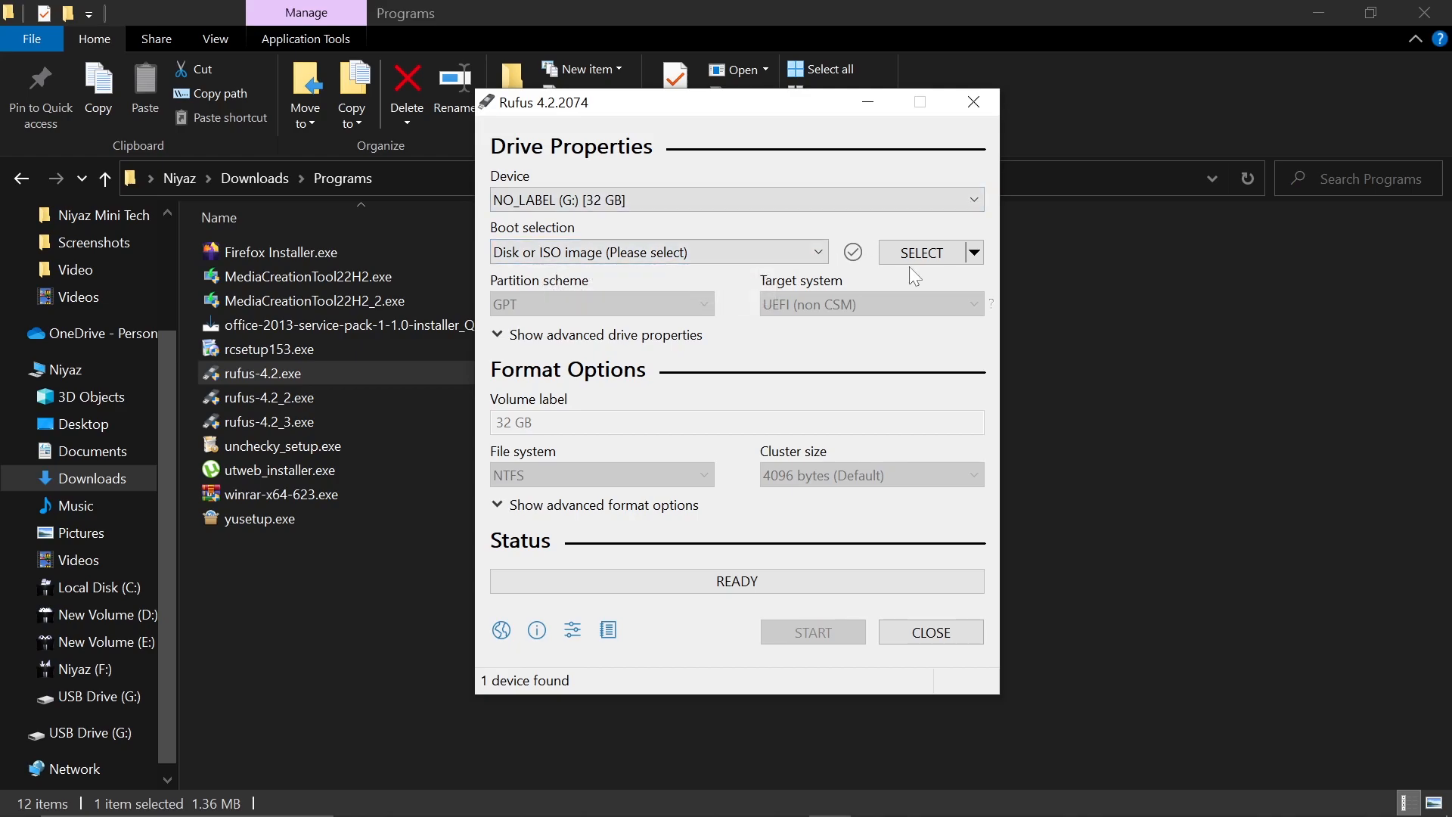
pyautogui.click(932, 253)
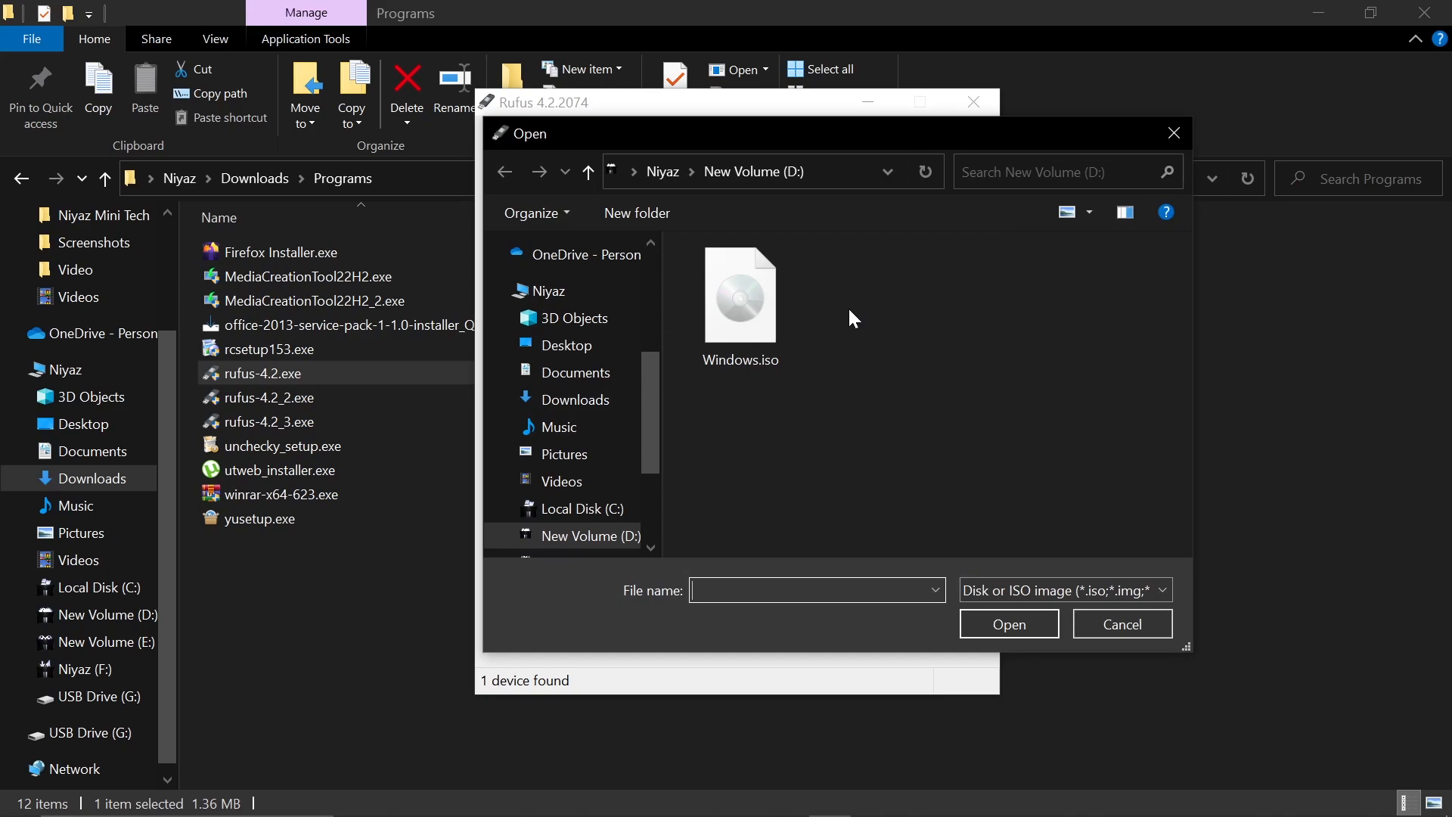
pyautogui.click(764, 348)
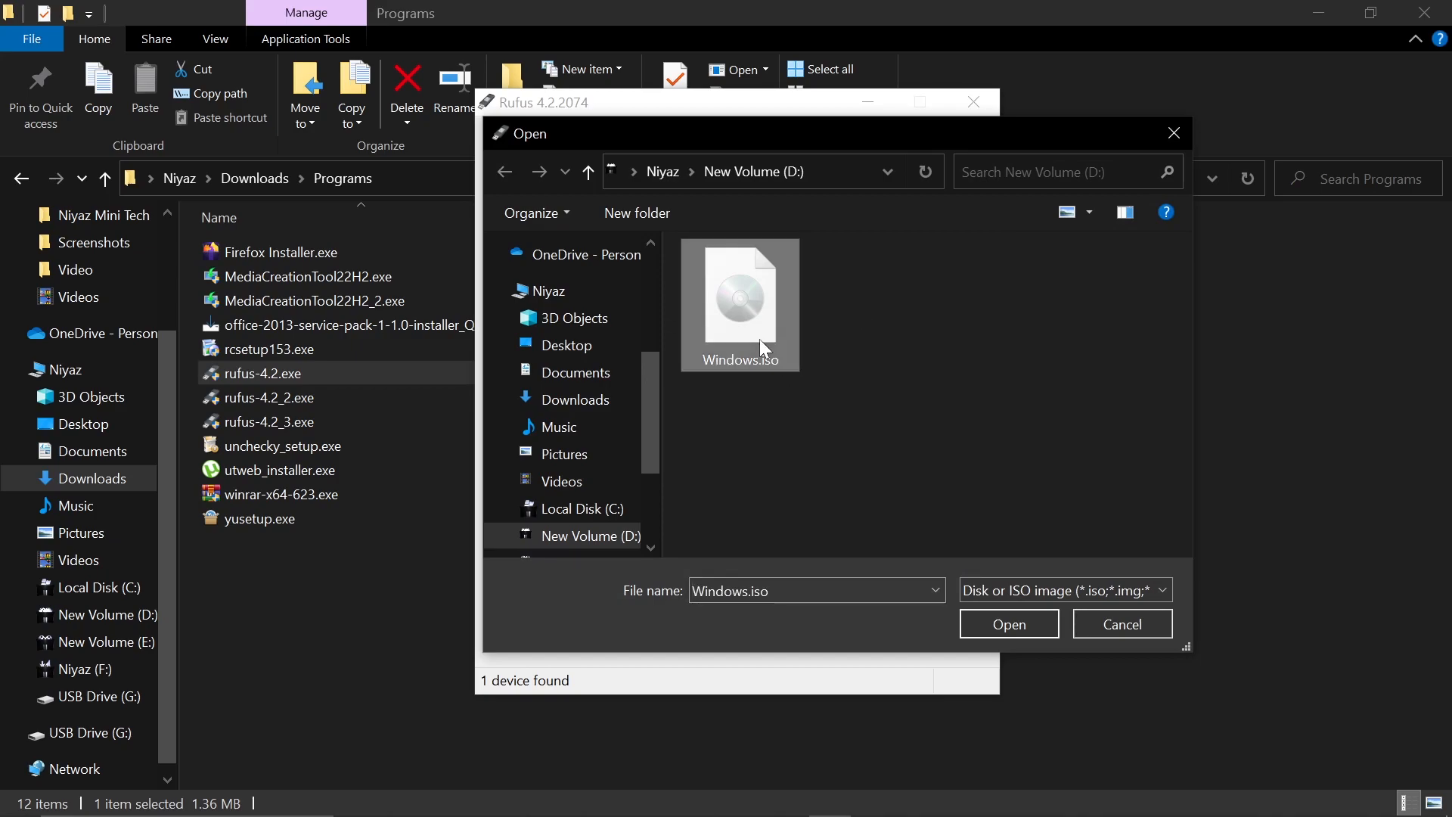
pyautogui.click(1023, 633)
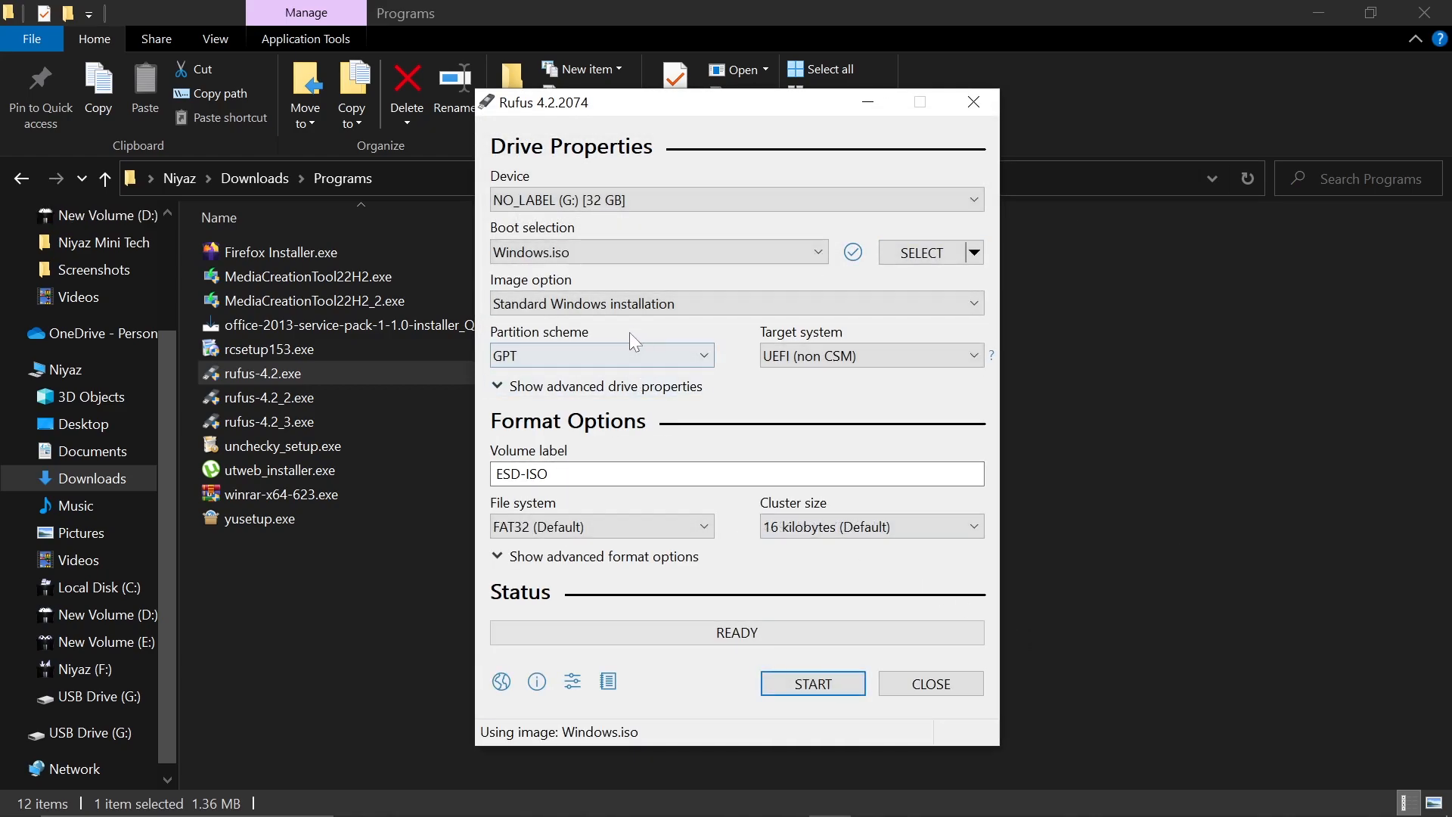
# - Review the MBR and GPT choices for the partition scheme, leaving it on GPT
pyautogui.click(546, 362)
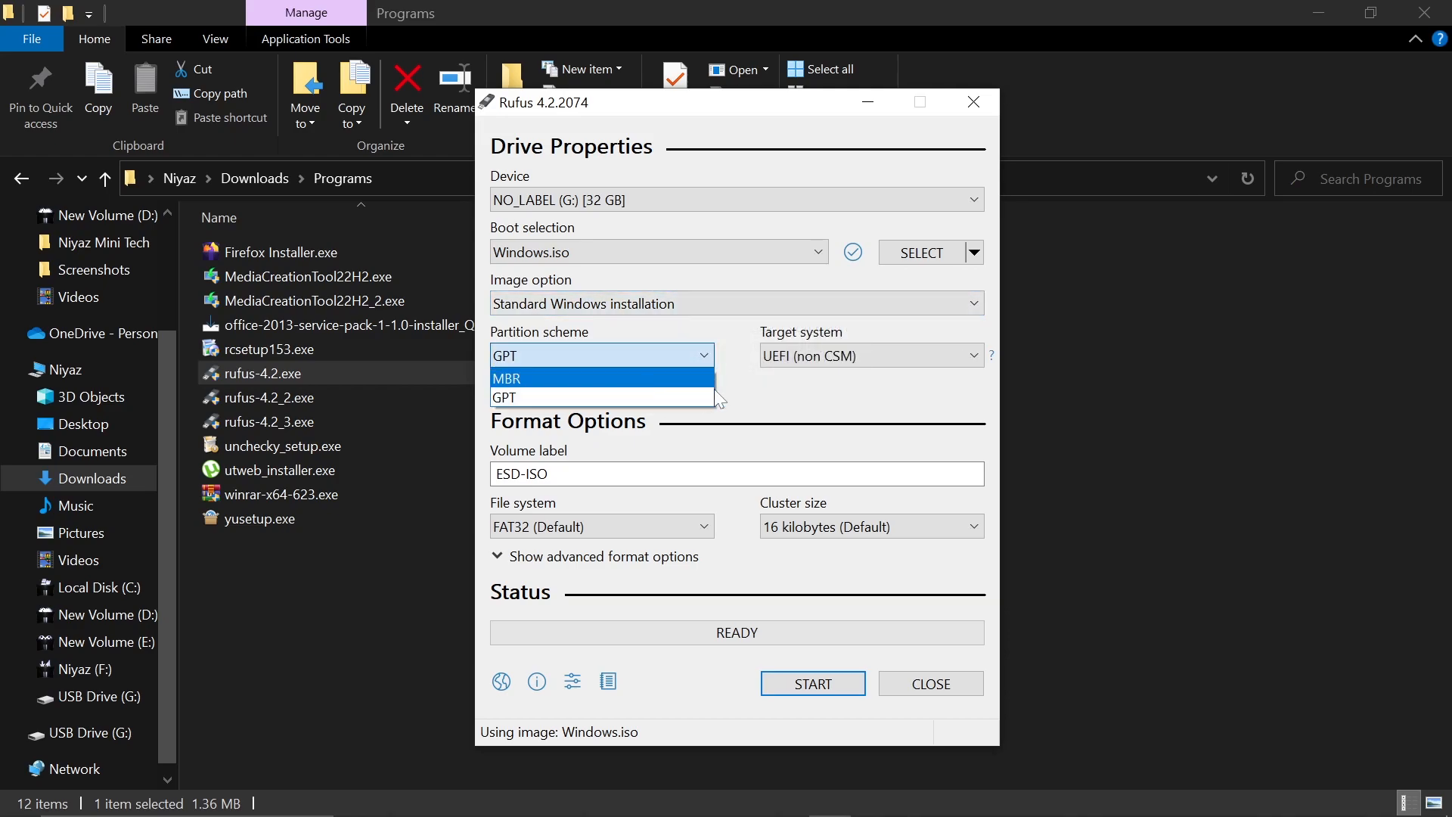
pyautogui.click(767, 398)
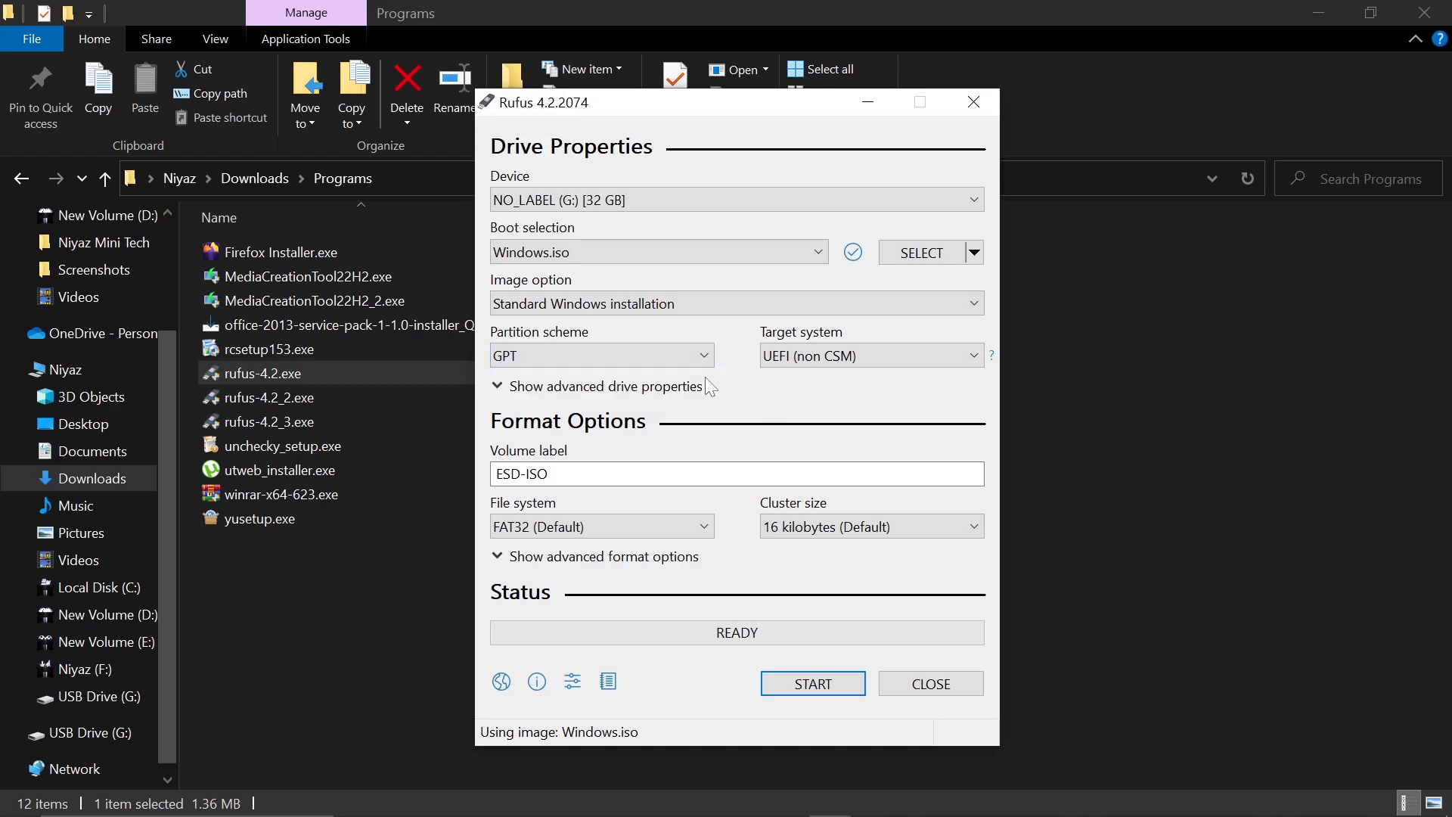
pyautogui.click(665, 363)
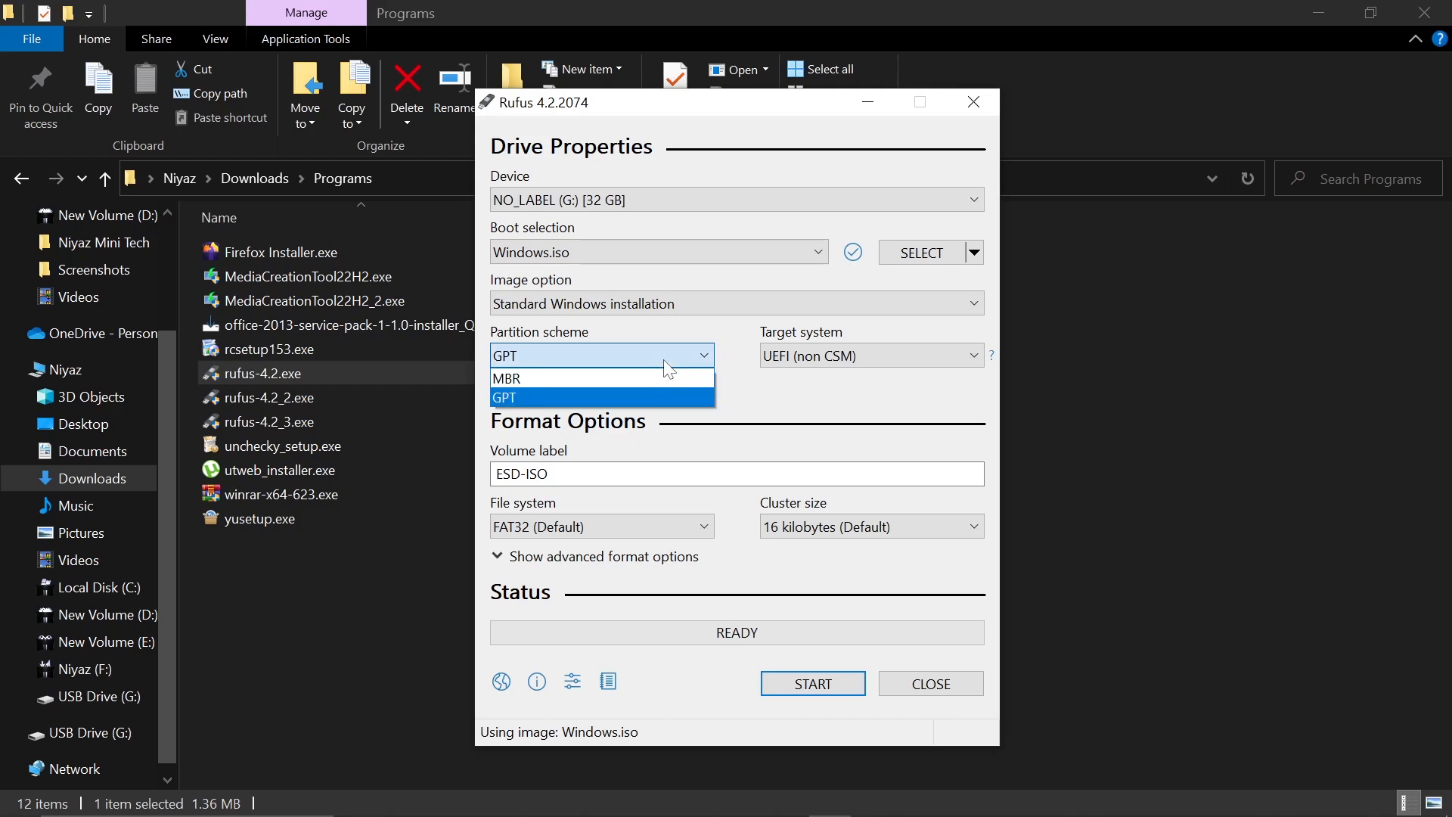
pyautogui.click(782, 401)
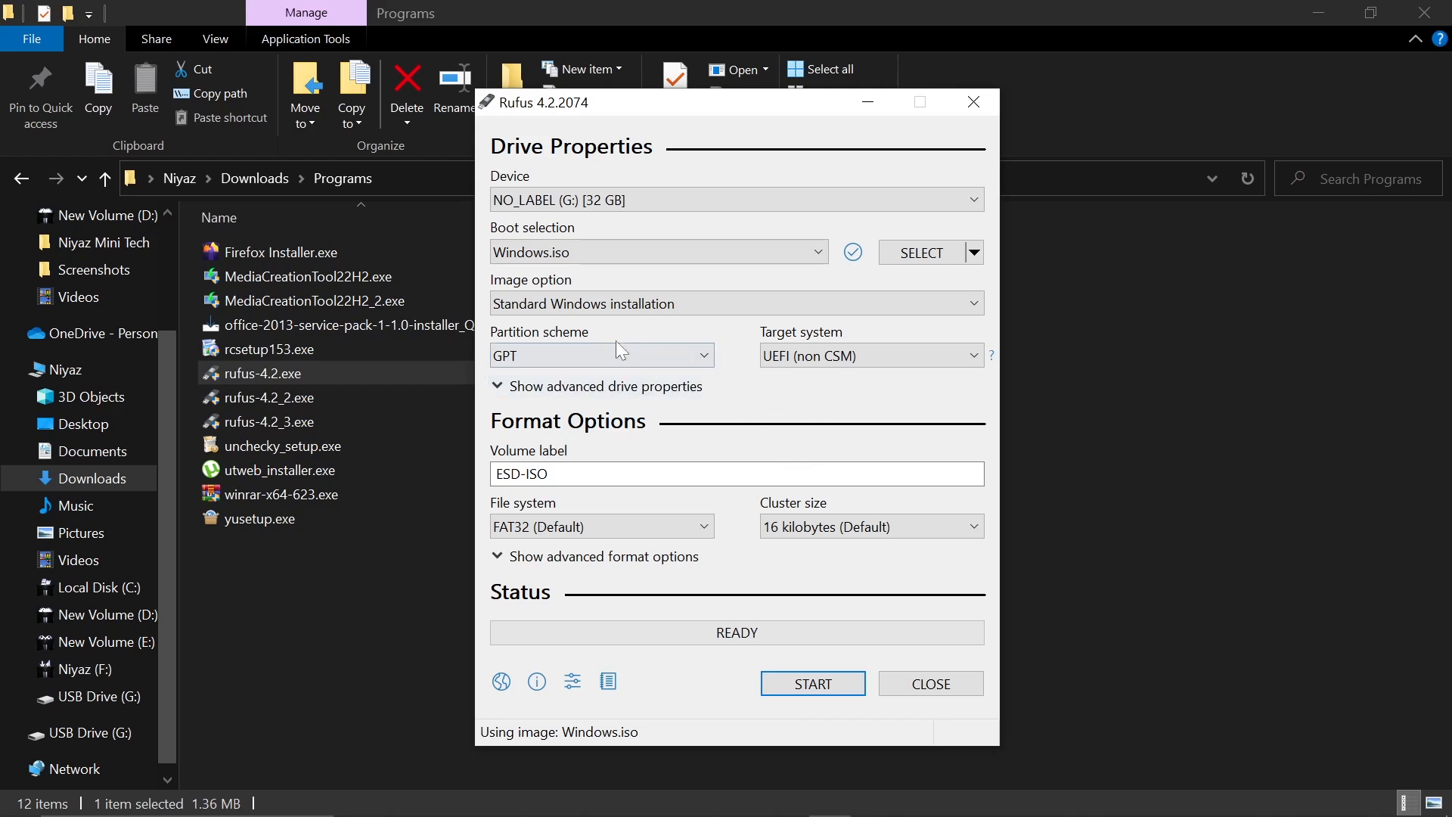
pyautogui.click(688, 369)
pyautogui.click(732, 405)
pyautogui.click(656, 357)
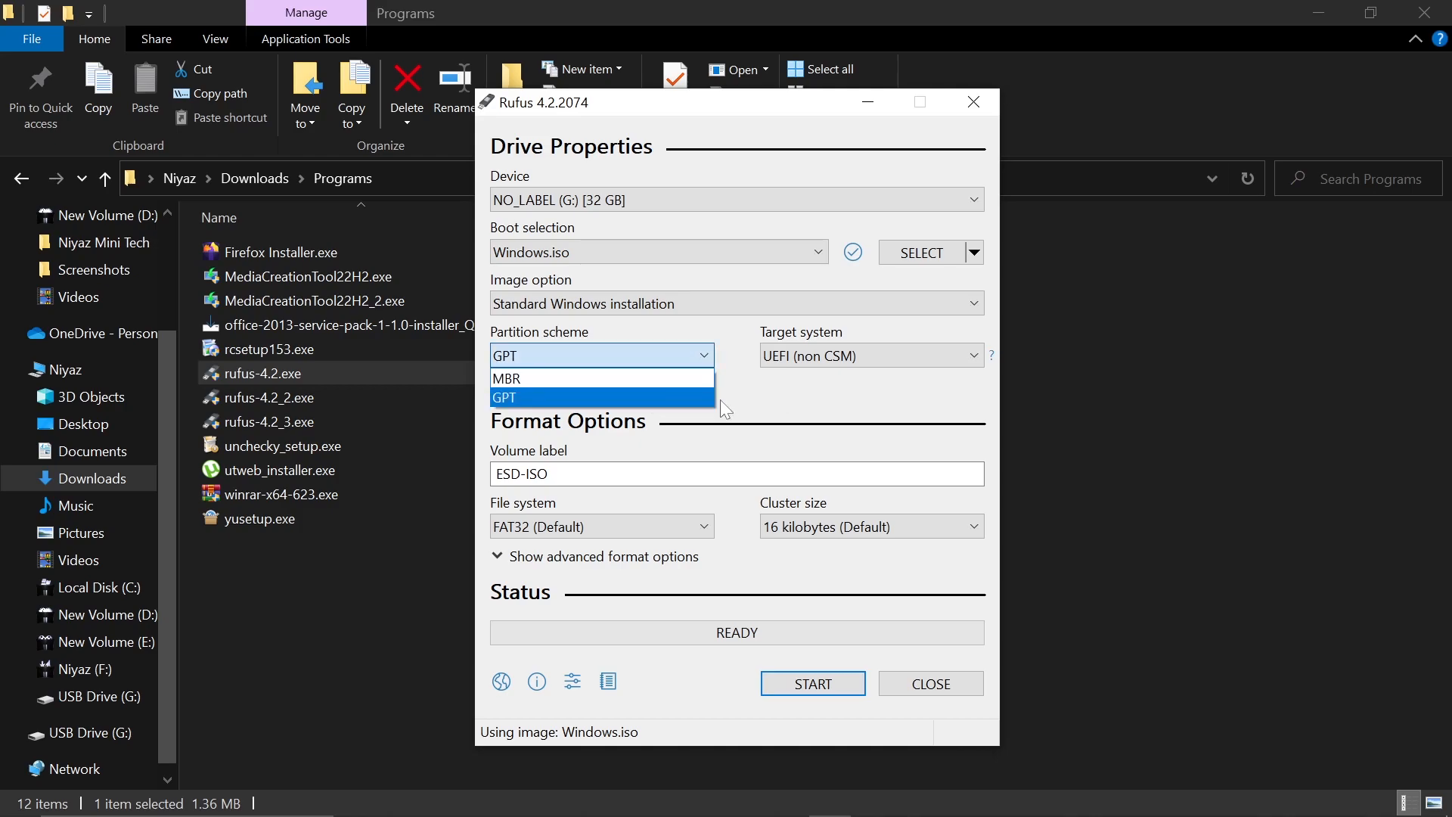
pyautogui.click(771, 412)
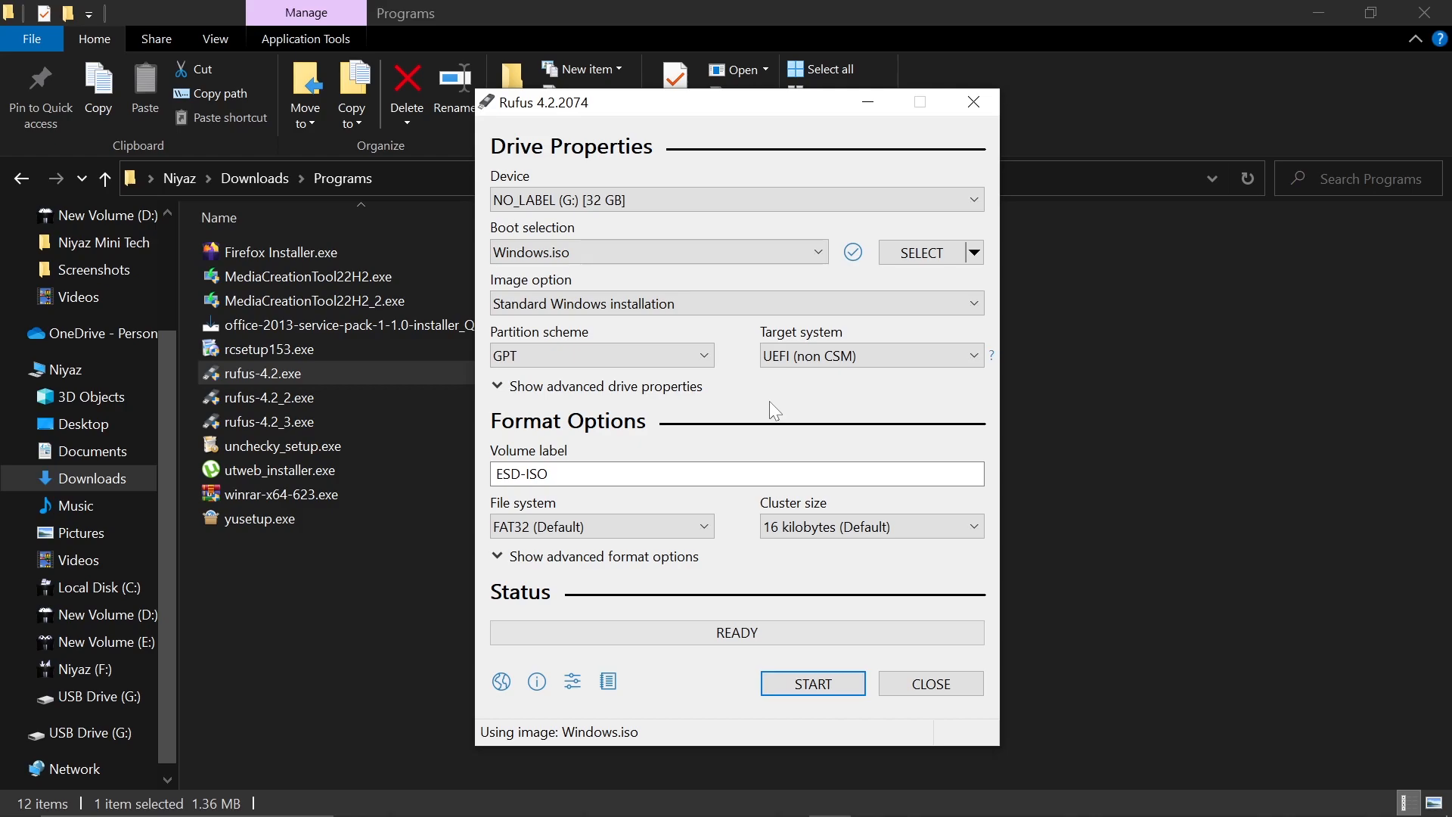
# - Start writing Windows.iso to the USB drive without any Windows customization options, accepting that all its data is erased
pyautogui.moveTo(767, 421); pyautogui.dragTo(726, 414)
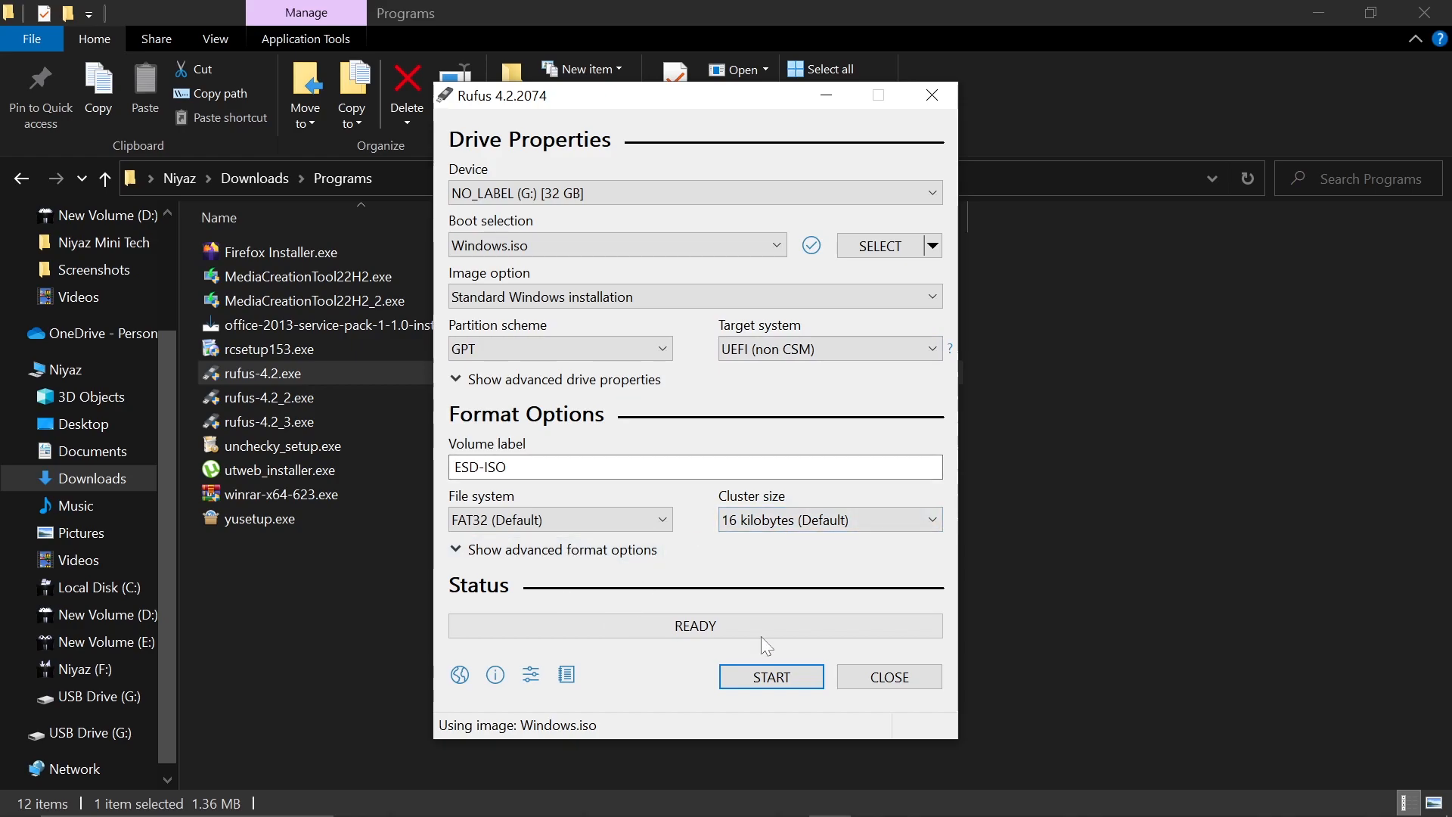
pyautogui.click(775, 680)
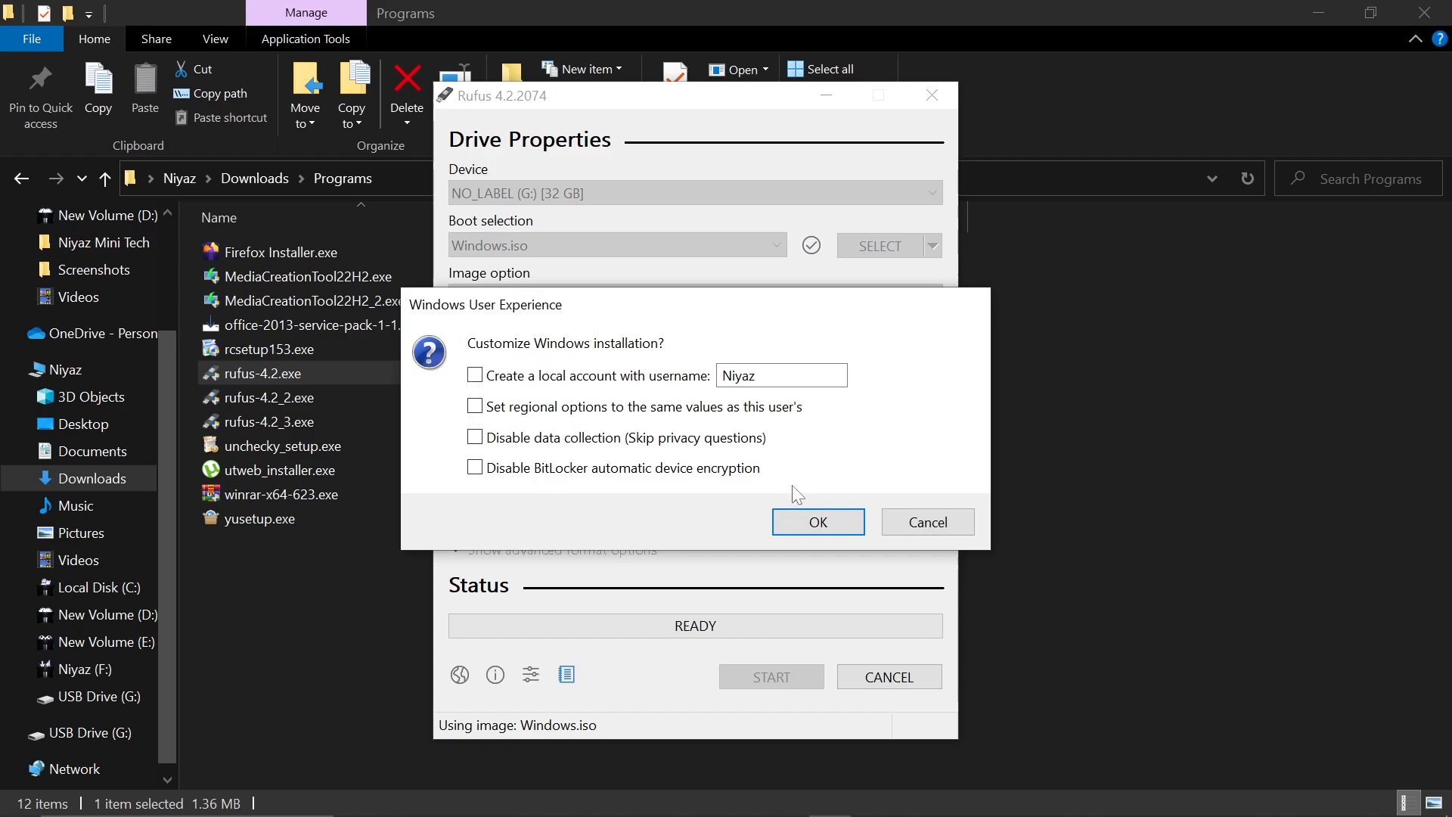
pyautogui.click(823, 522)
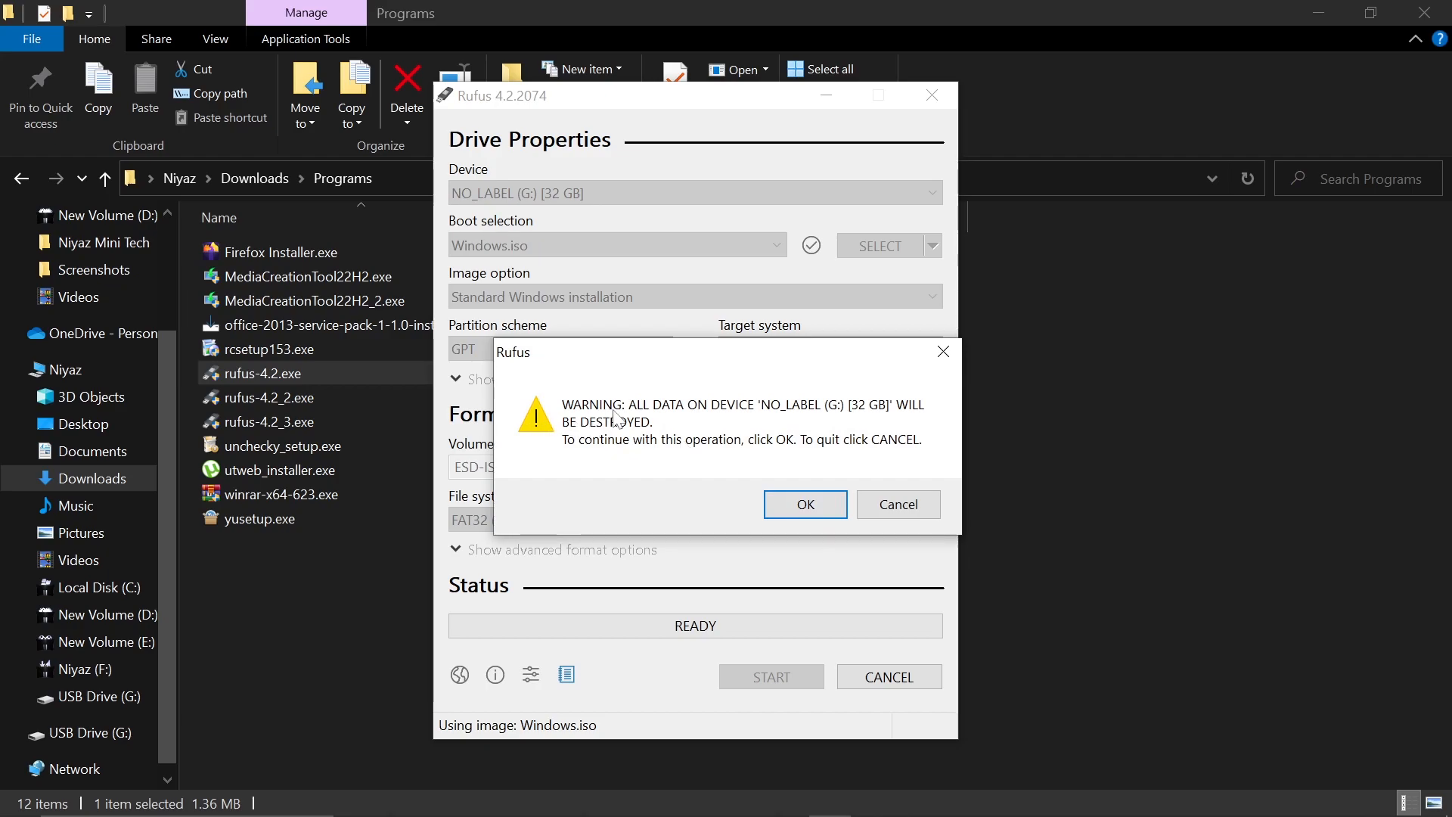
pyautogui.moveTo(793, 359); pyautogui.dragTo(755, 362)
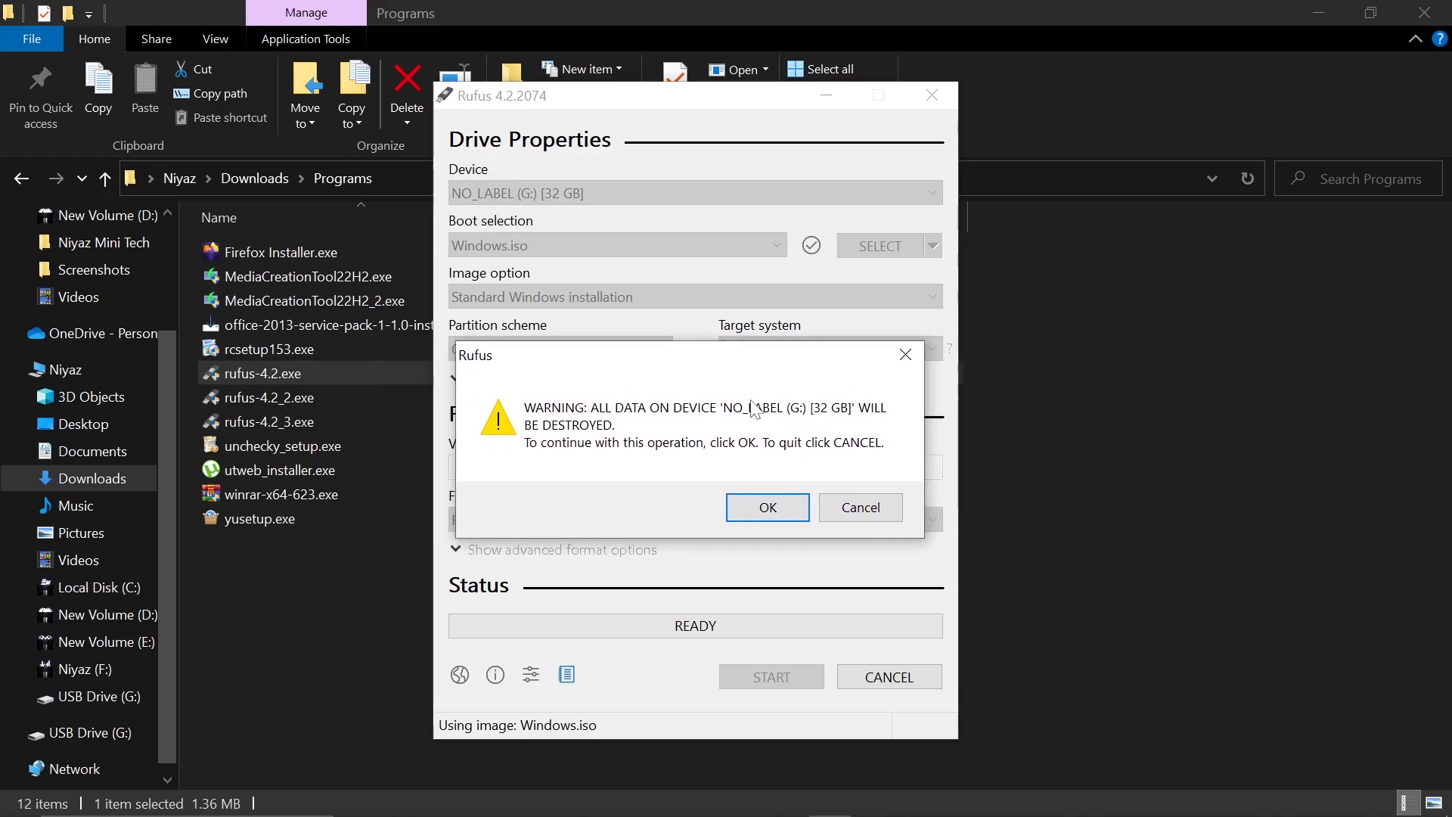
pyautogui.click(774, 507)
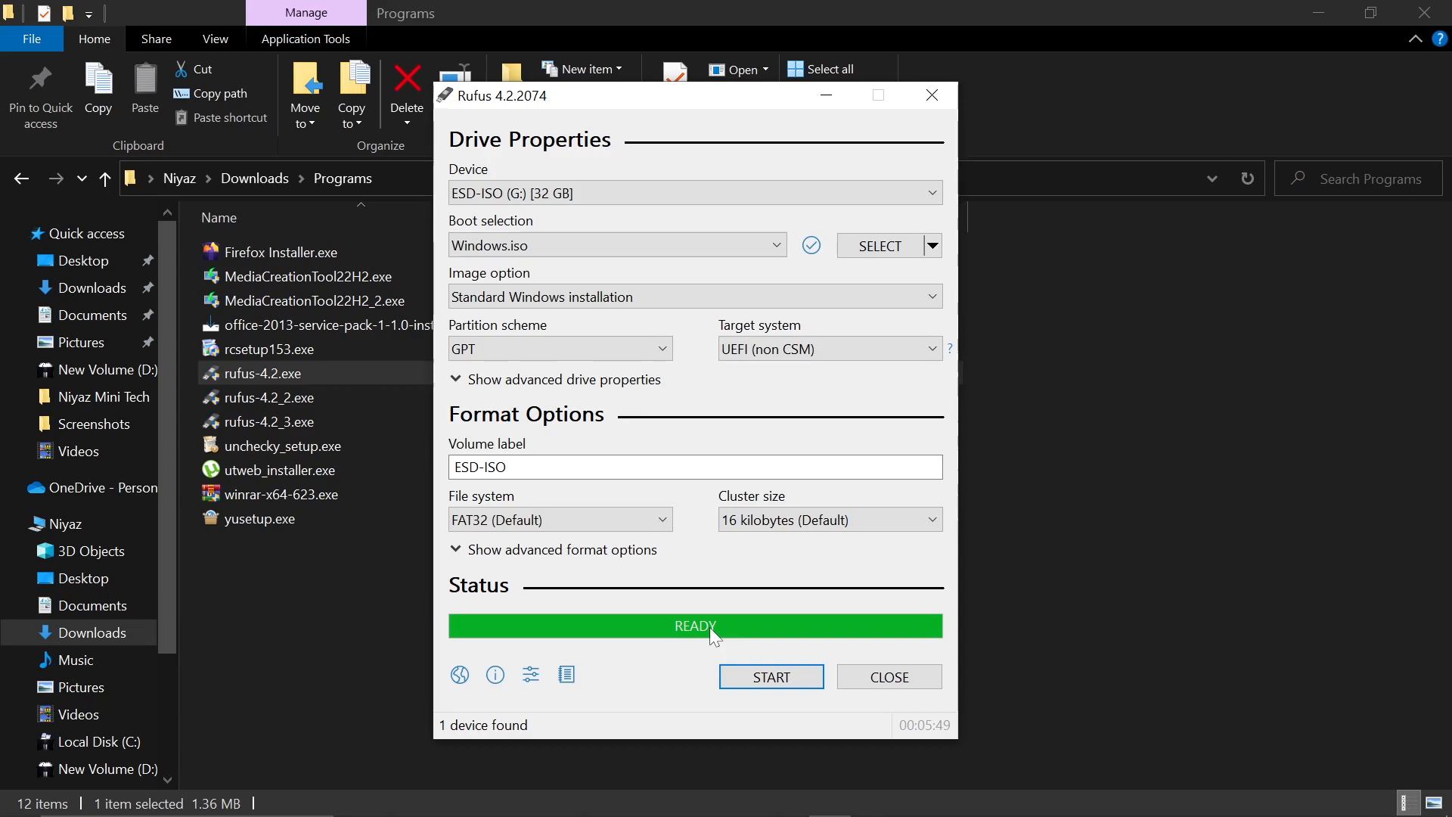
# - Open the ESD-ISO (G:) drive in File Explorer to inspect the written installation files
pyautogui.click(287, 658)
pyautogui.scroll(-2, 138, 693)
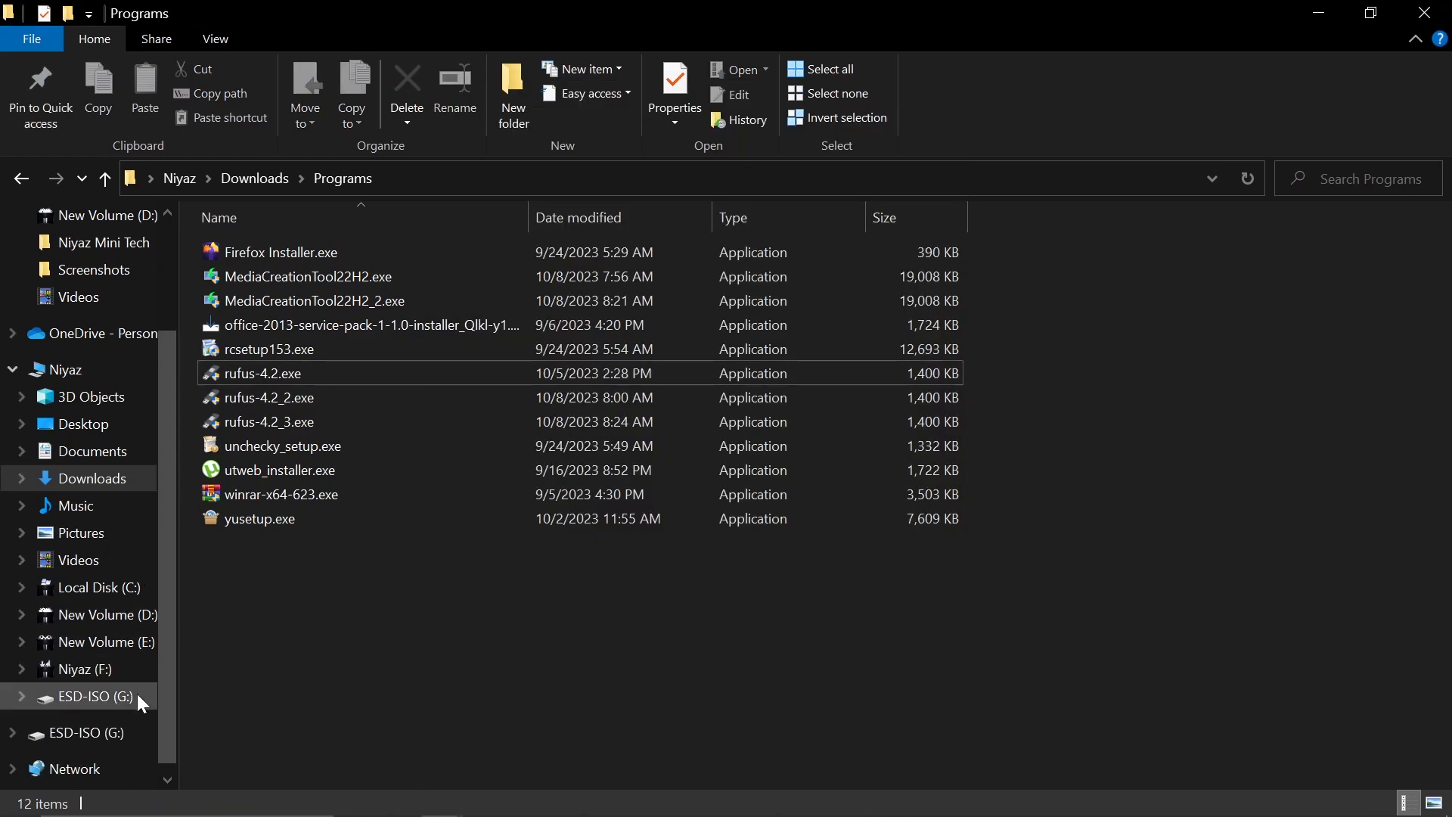
pyautogui.click(104, 733)
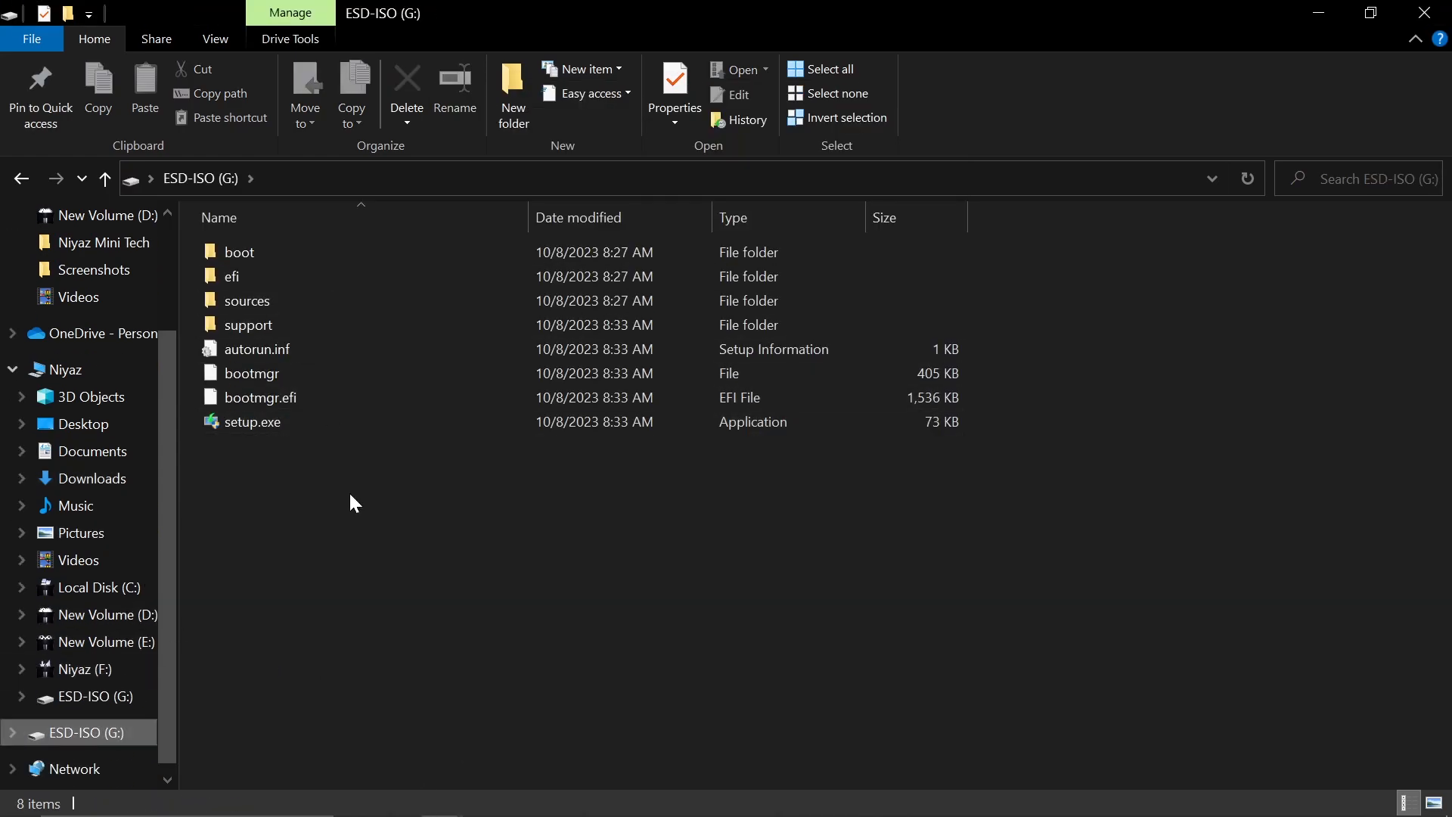